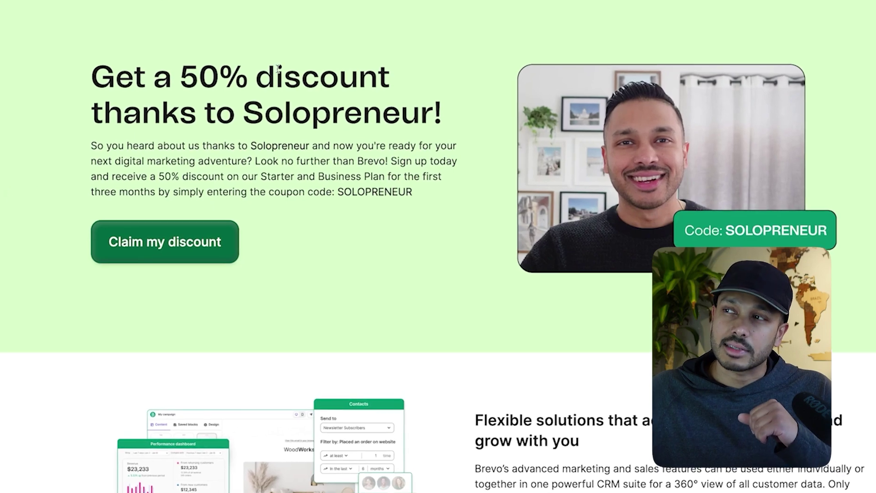
- Open Brevo's Pricing page from the Resources menu and scroll through the plans
{"action": "mouse_move", "coordinate": [197, 10]}
{"action": "left_click", "coordinate": [225, 69]}
{"action": "scroll", "coordinate": [122, 243], "scroll_direction": "down", "scroll_amount": 3}
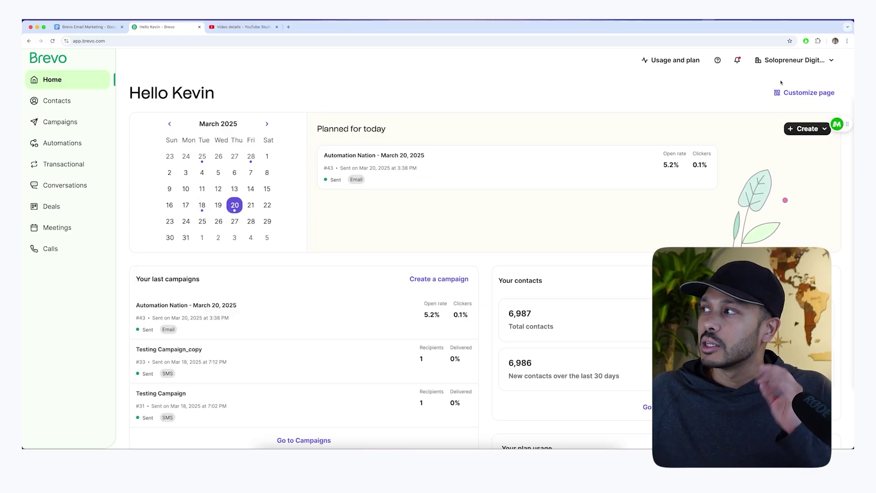
- Review the Senders, Domains & Dedicated IPs settings, the Add sender form, and the Domains list
{"action": "left_click", "coordinate": [796, 60]}
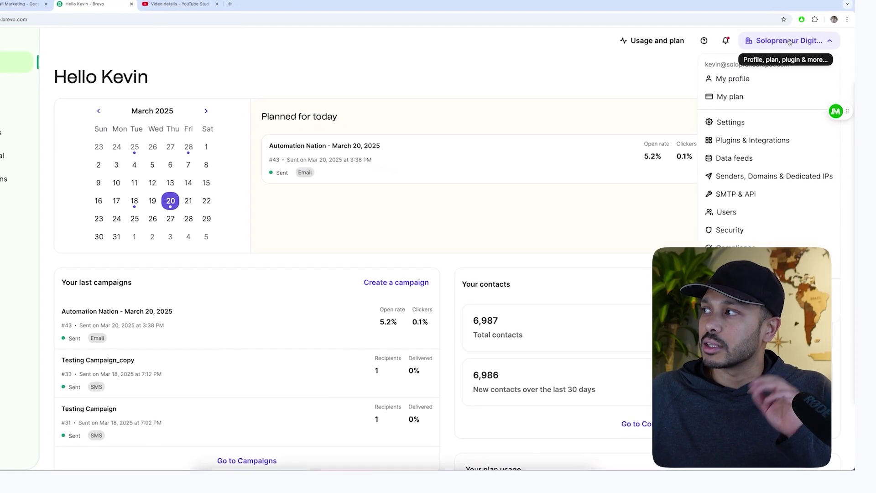
{"action": "left_click", "coordinate": [738, 180]}
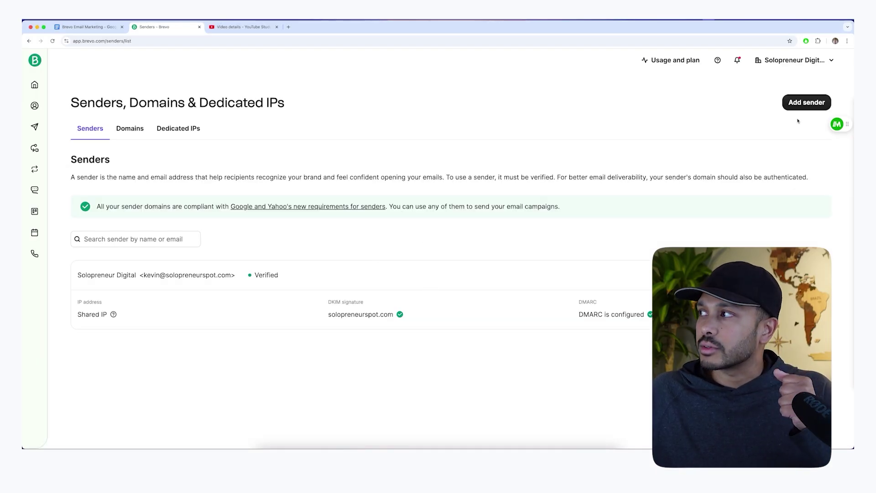
{"action": "left_click", "coordinate": [808, 101]}
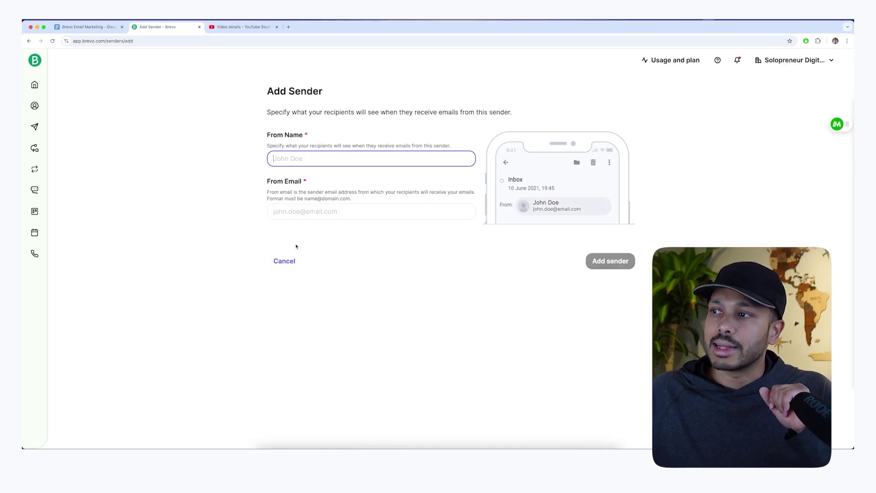
{"action": "left_click", "coordinate": [282, 262]}
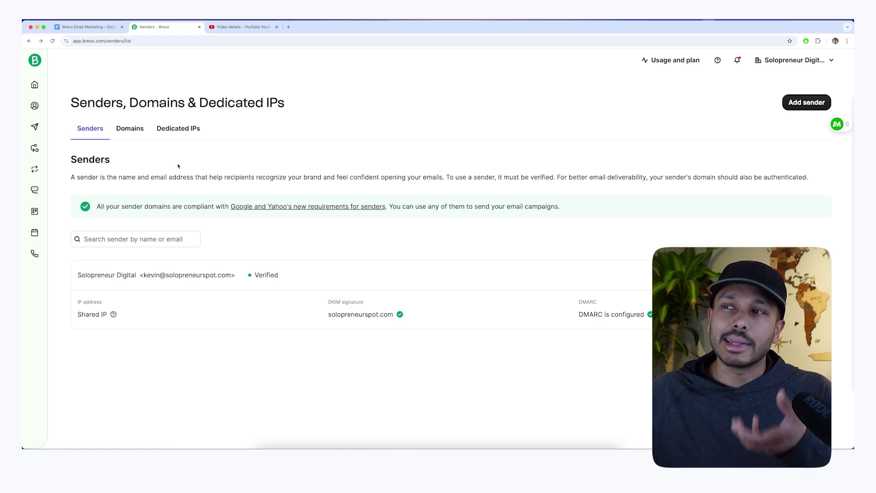
{"action": "left_click", "coordinate": [131, 130]}
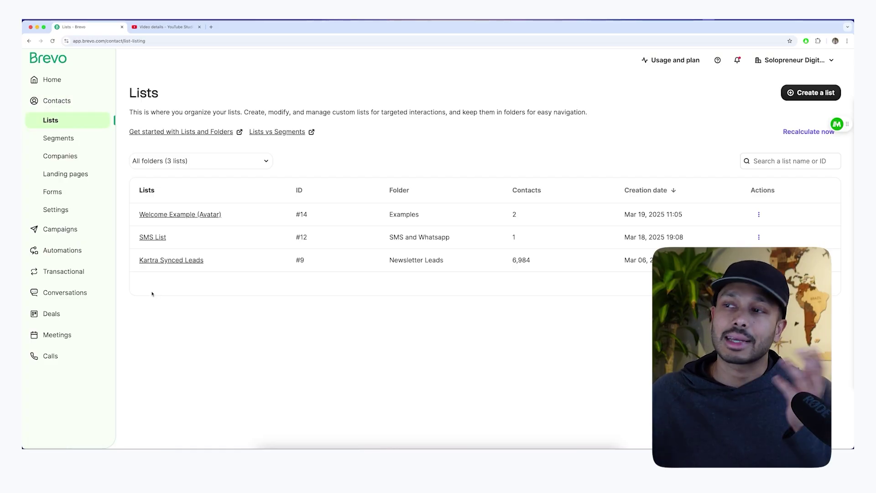
- Create a new contact list named 'sdlfjskdl' in the Examples folder
{"action": "left_click", "coordinate": [172, 160]}
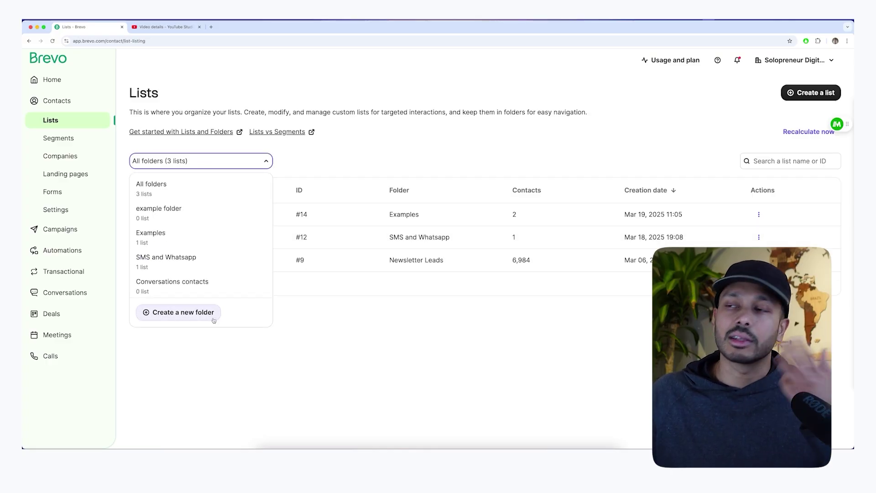
{"action": "left_click", "coordinate": [412, 365]}
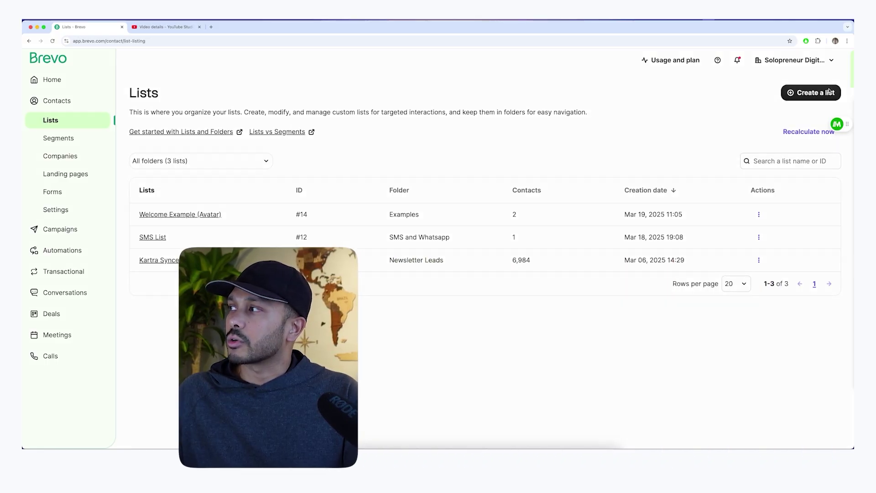
{"action": "left_click", "coordinate": [811, 93]}
{"action": "type", "text": "sdlfjskdl"}
{"action": "left_click", "coordinate": [702, 161]}
{"action": "left_click", "coordinate": [694, 191]}
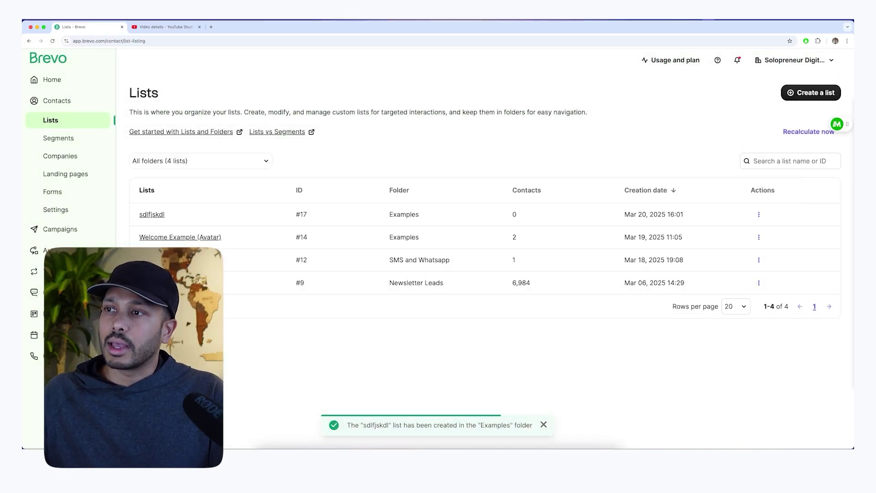
{"action": "left_click", "coordinate": [151, 215]}
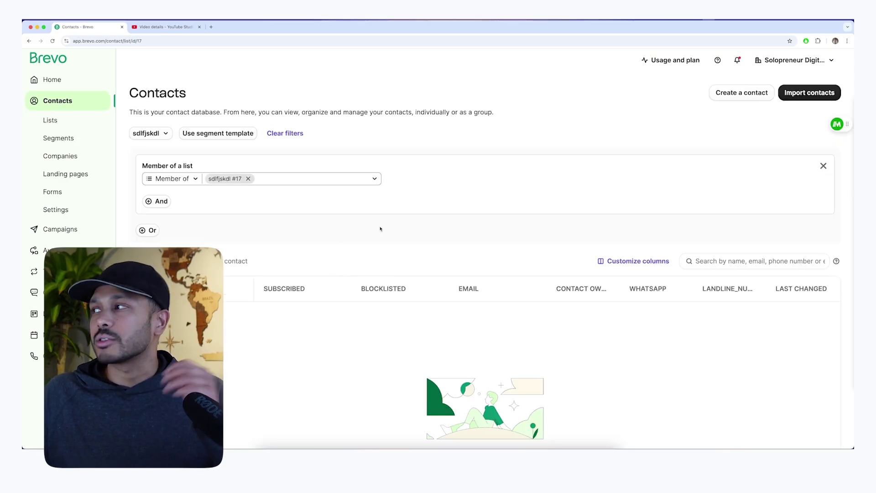
{"action": "left_click", "coordinate": [741, 93]}
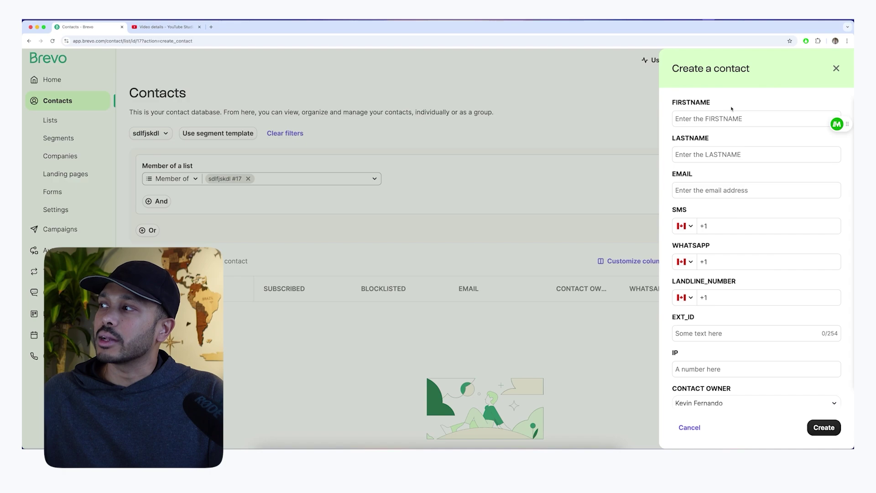
{"action": "scroll", "coordinate": [746, 245], "scroll_direction": "down", "scroll_amount": 5}
{"action": "scroll", "coordinate": [746, 245], "scroll_direction": "up", "scroll_amount": 3}
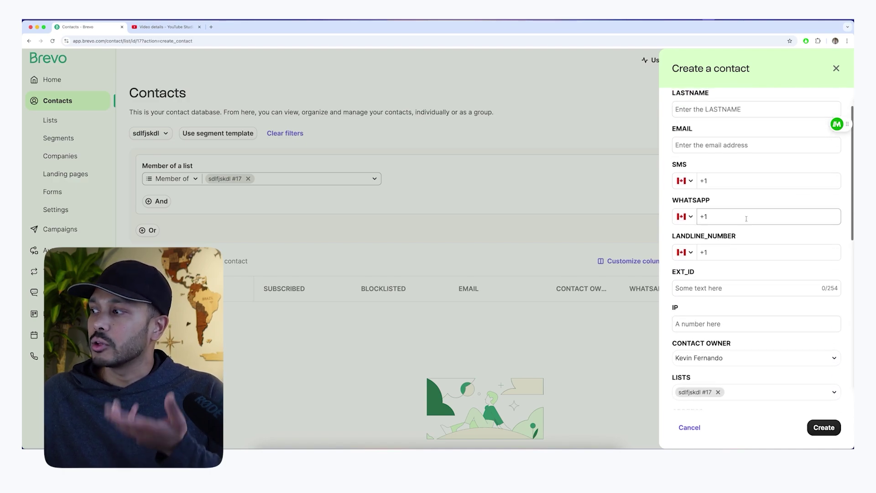
{"action": "scroll", "coordinate": [744, 223], "scroll_direction": "down", "scroll_amount": 12}
{"action": "scroll", "coordinate": [743, 222], "scroll_direction": "down", "scroll_amount": 8}
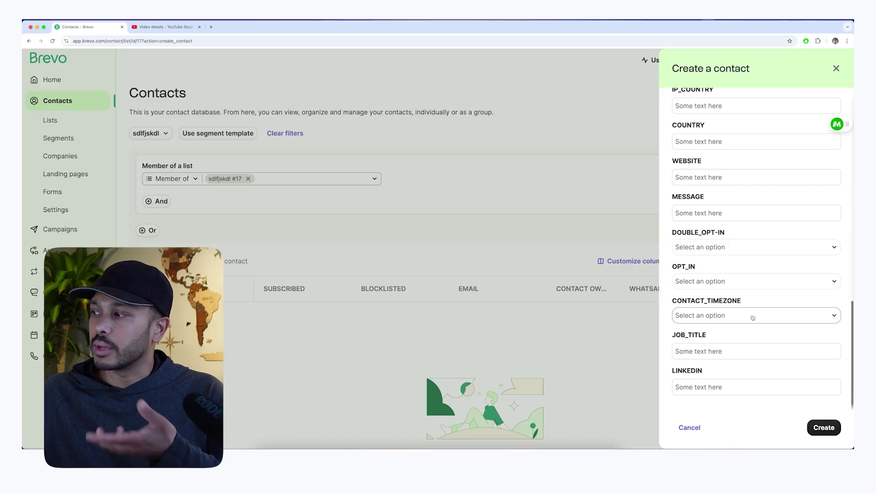
{"action": "left_click", "coordinate": [693, 428]}
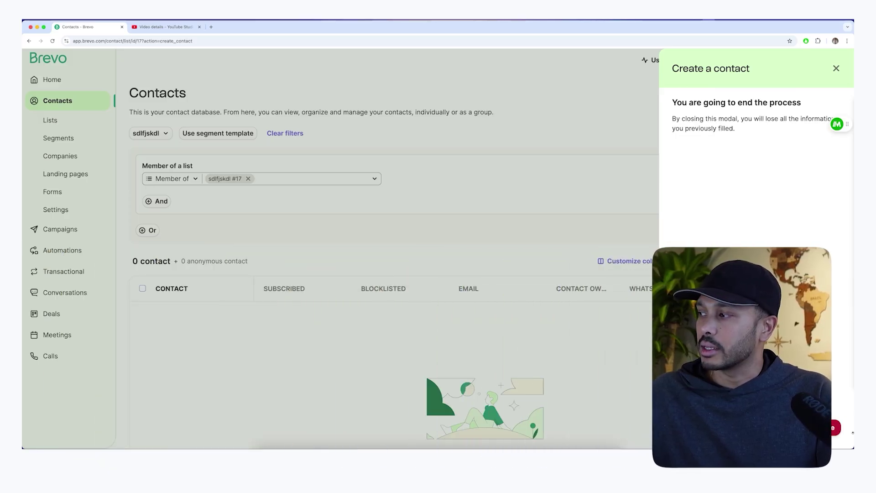
{"action": "left_click", "coordinate": [825, 427]}
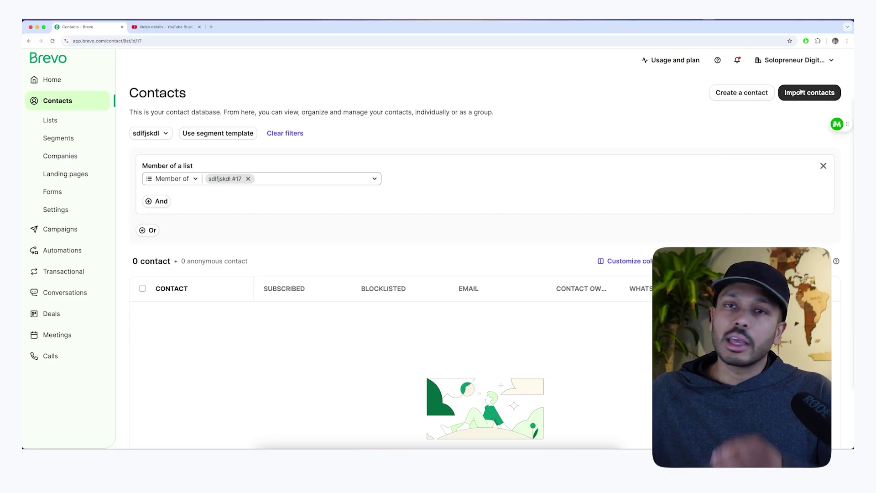
- Start a contact import from a file and upload CSV_sample.csv
{"action": "scroll", "coordinate": [800, 90], "scroll_direction": "down", "scroll_amount": 1}
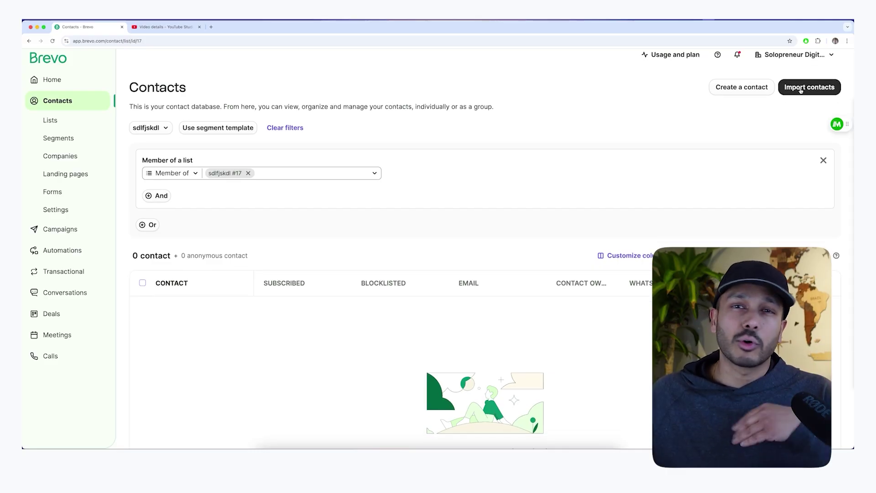
{"action": "left_click", "coordinate": [801, 89]}
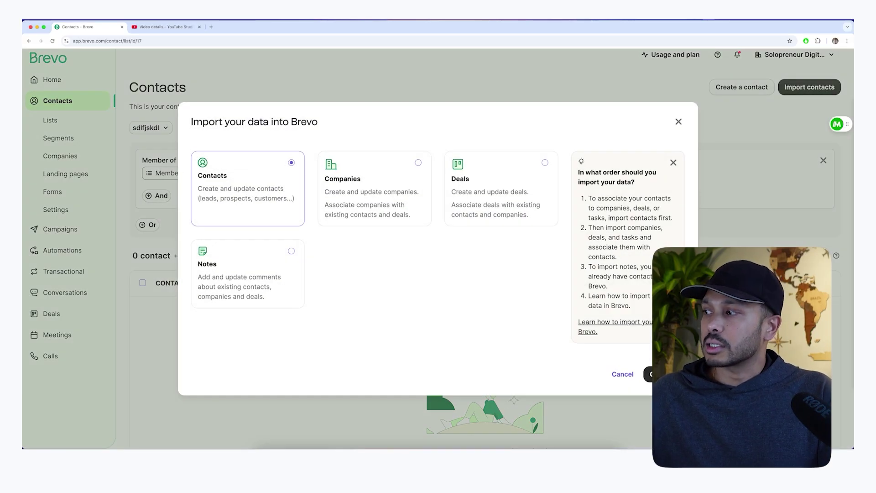
{"action": "left_click", "coordinate": [650, 372]}
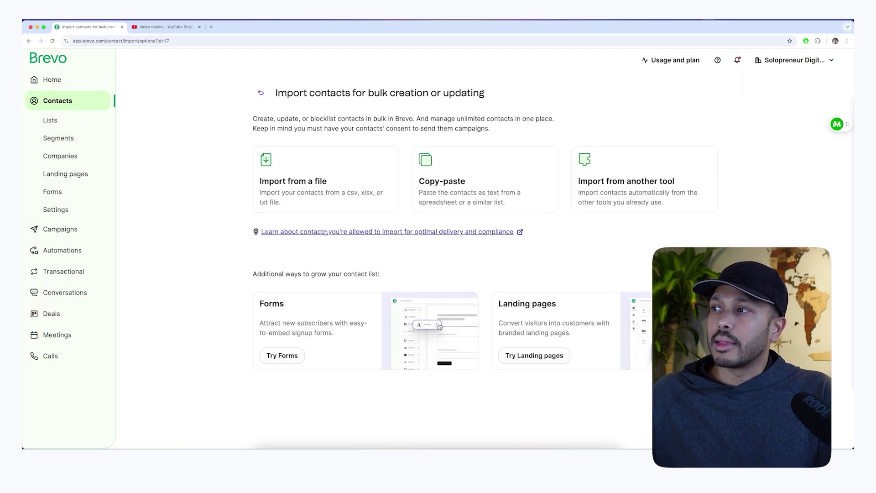
{"action": "left_click", "coordinate": [279, 167]}
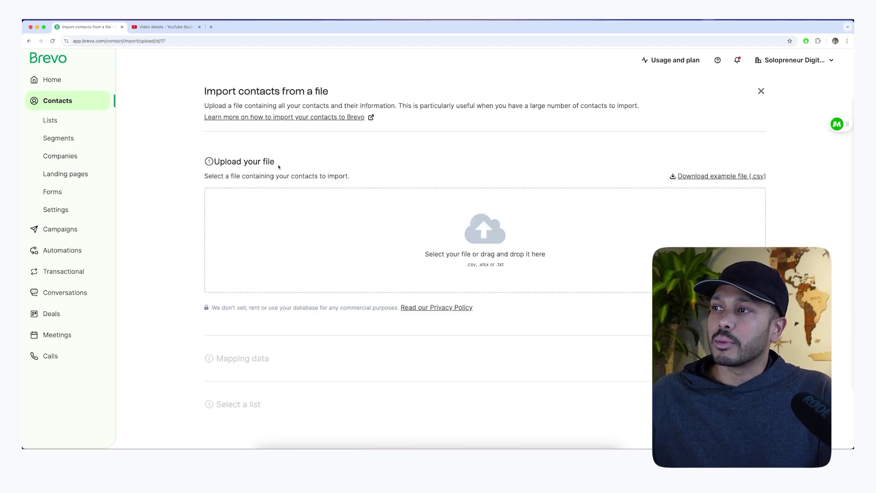
{"action": "left_click", "coordinate": [474, 244]}
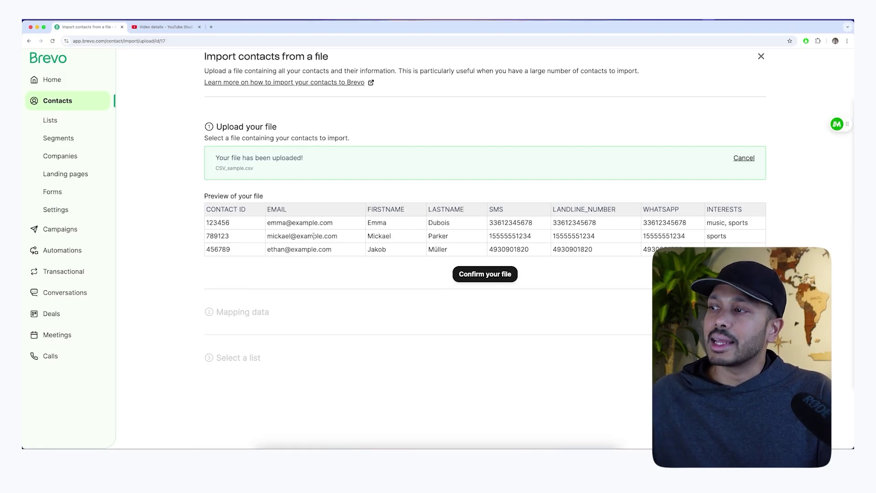
{"action": "left_click", "coordinate": [457, 274]}
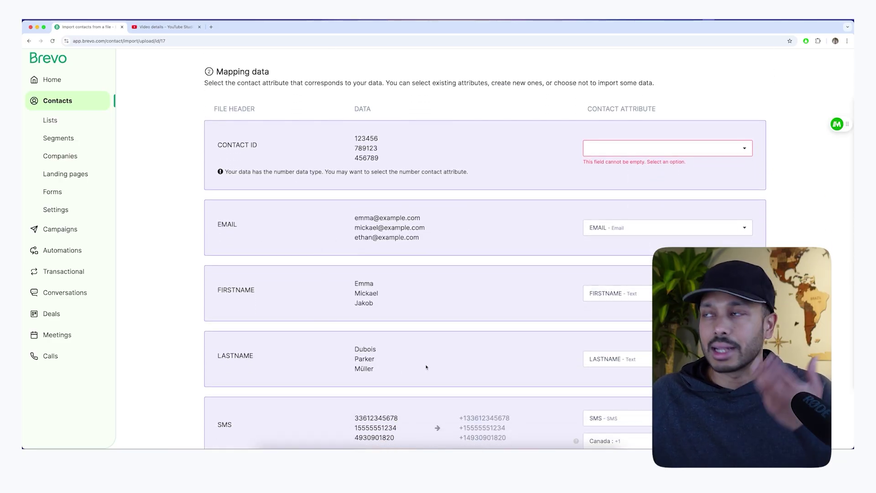
- Abandon the CSV import mid-mapping and confirm quitting
{"action": "scroll", "coordinate": [425, 368], "scroll_direction": "down", "scroll_amount": 9}
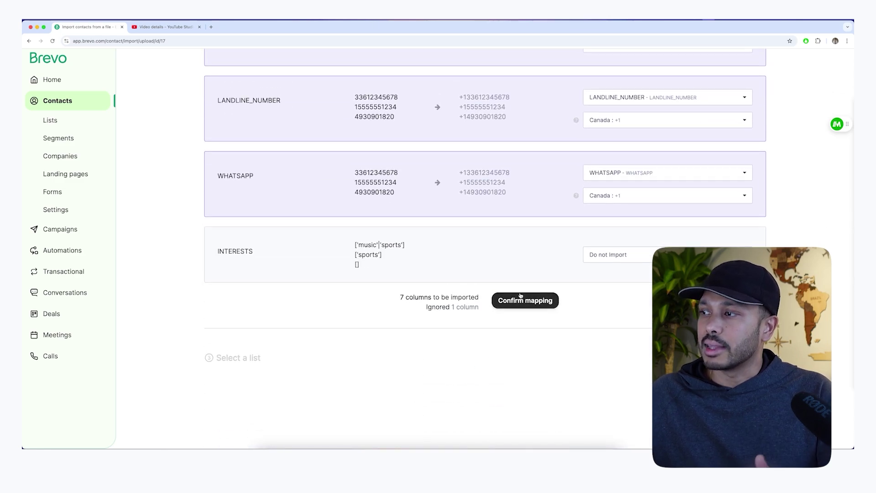
{"action": "scroll", "coordinate": [502, 331], "scroll_direction": "up", "scroll_amount": 10}
{"action": "left_click", "coordinate": [761, 90]}
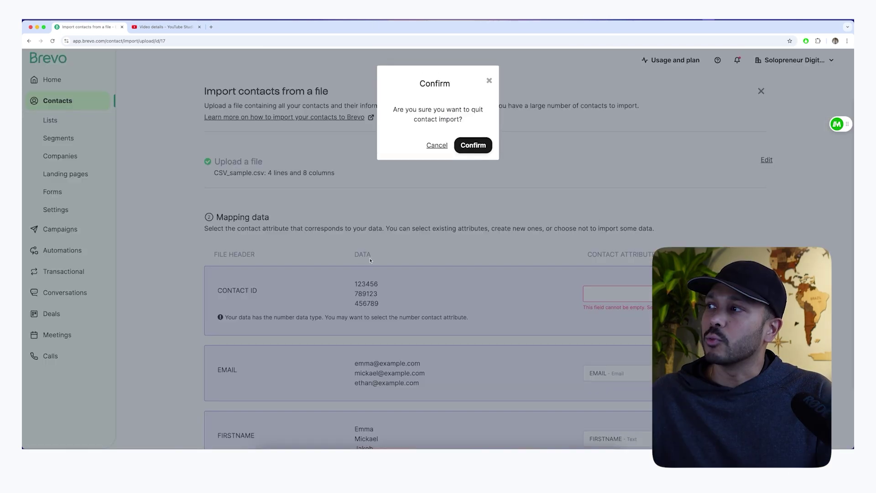
{"action": "left_click", "coordinate": [464, 149]}
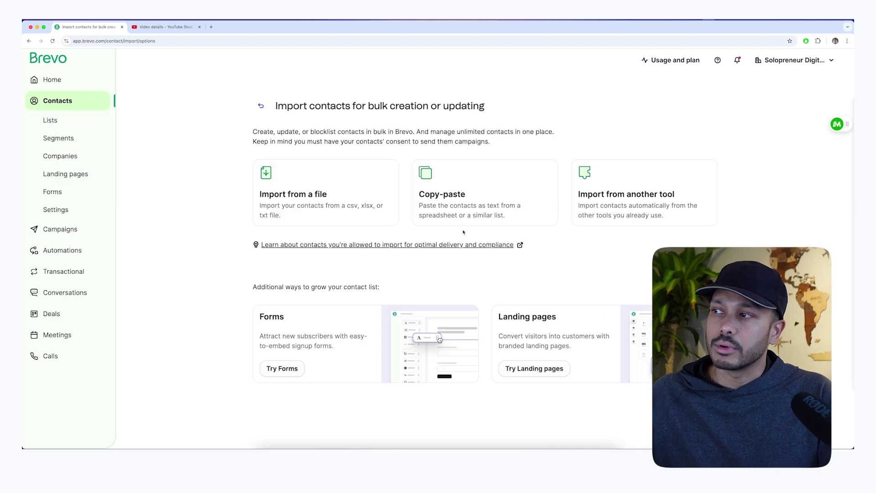
- Create a new Full page/embedded sign-up form under Contacts > Forms and select its name field
{"action": "left_click", "coordinate": [50, 120]}
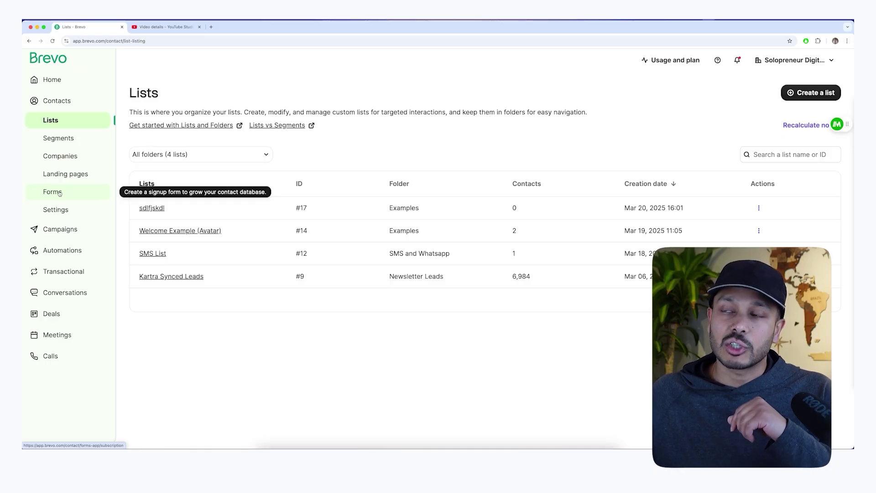
{"action": "left_click", "coordinate": [59, 193]}
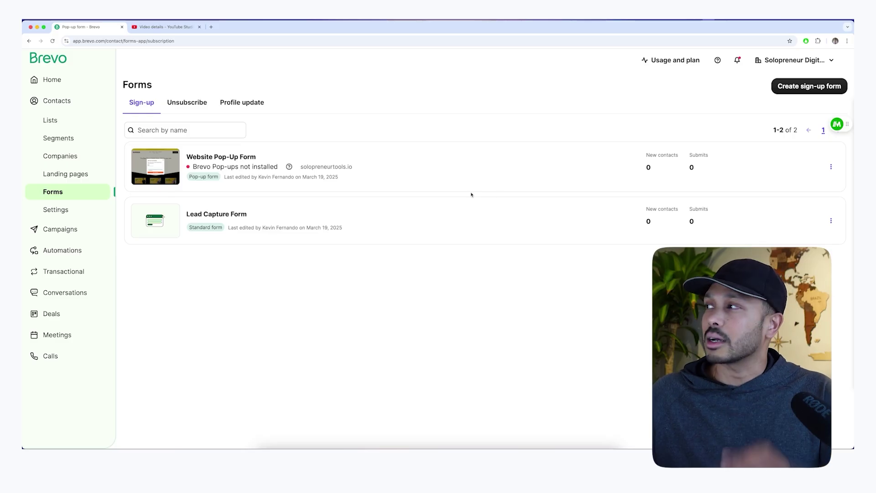
{"action": "left_click", "coordinate": [809, 86]}
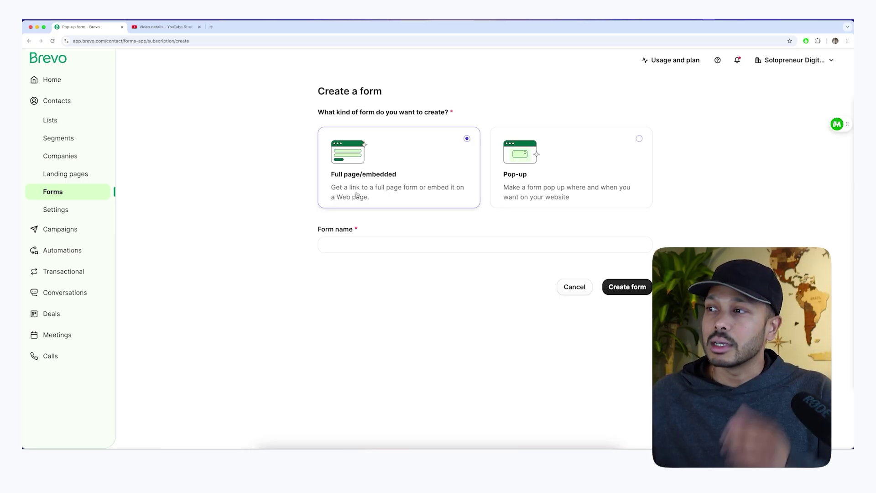
{"action": "left_click", "coordinate": [373, 243]}
- Name the form 'example form', then add a title block and a single-choice field below email
{"action": "type", "text": "exa"}
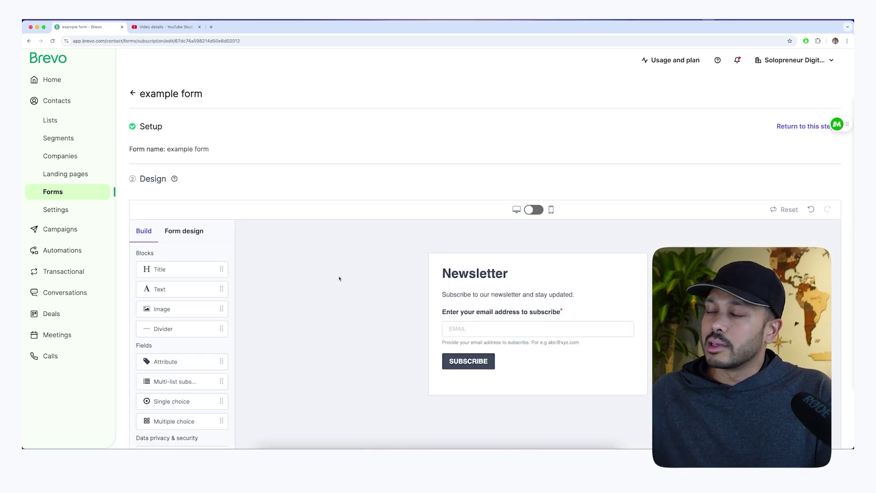
{"action": "scroll", "coordinate": [339, 279], "scroll_direction": "down", "scroll_amount": 2}
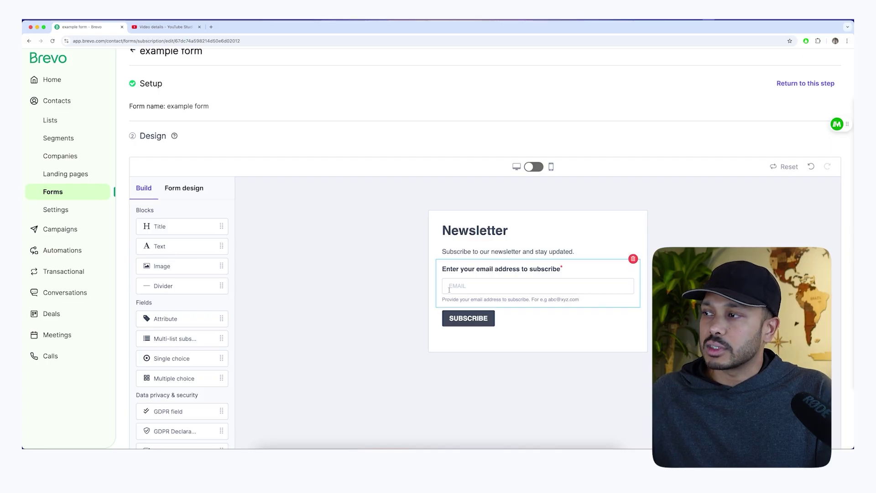
{"action": "left_click_drag", "start_coordinate": [187, 226], "coordinate": [461, 274]}
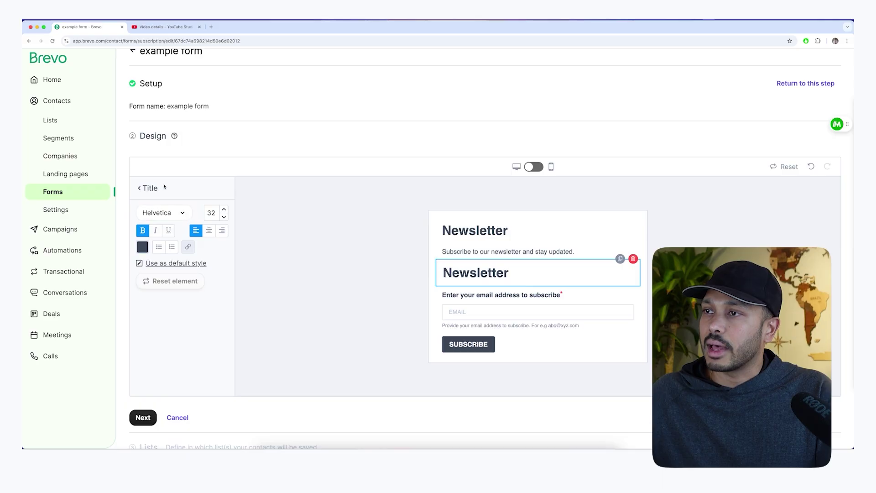
{"action": "left_click", "coordinate": [161, 188]}
{"action": "scroll", "coordinate": [192, 279], "scroll_direction": "down", "scroll_amount": 5}
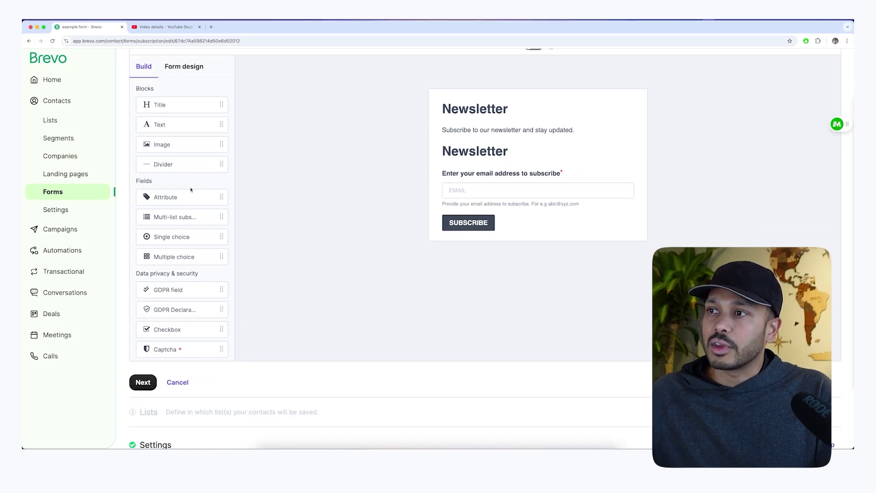
{"action": "left_click_drag", "start_coordinate": [160, 236], "coordinate": [478, 226]}
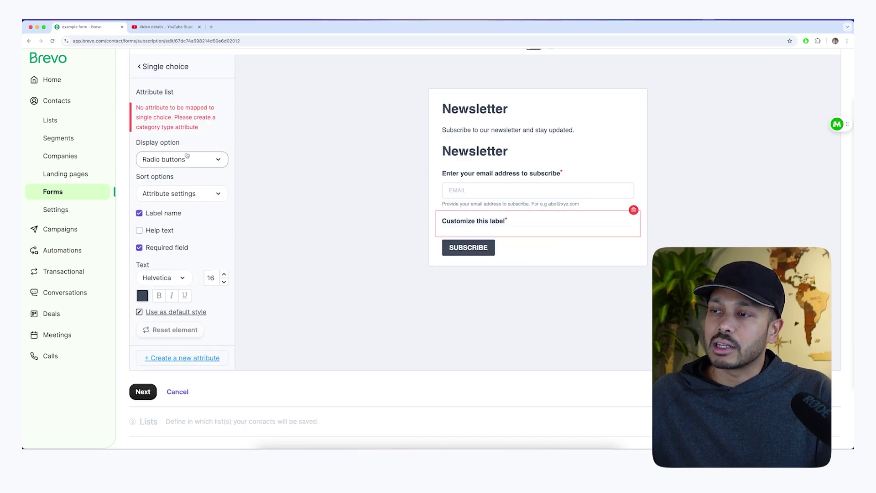
{"action": "scroll", "coordinate": [176, 263], "scroll_direction": "up", "scroll_amount": 3}
{"action": "left_click", "coordinate": [145, 160]}
- Make the second Newsletter heading's text blue
{"action": "left_click", "coordinate": [513, 251]}
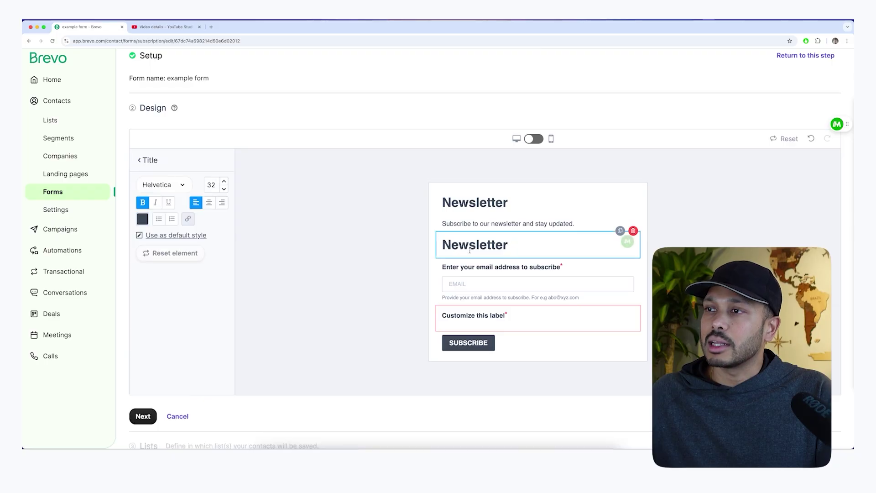
{"action": "key", "text": "super+a"}
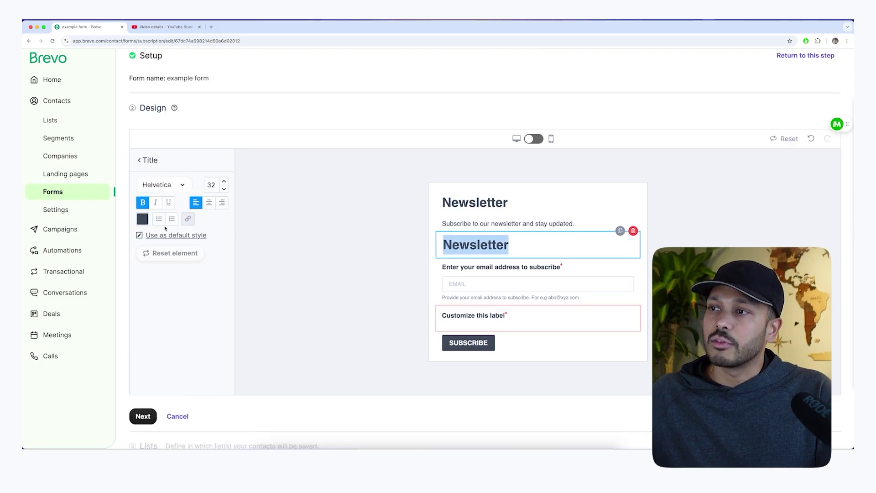
{"action": "left_click", "coordinate": [142, 219]}
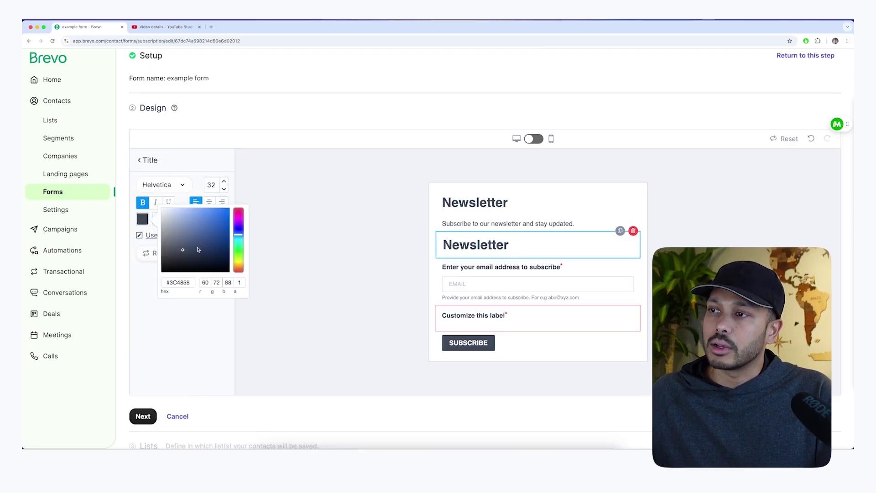
{"action": "left_click", "coordinate": [219, 227]}
{"action": "left_click", "coordinate": [373, 286]}
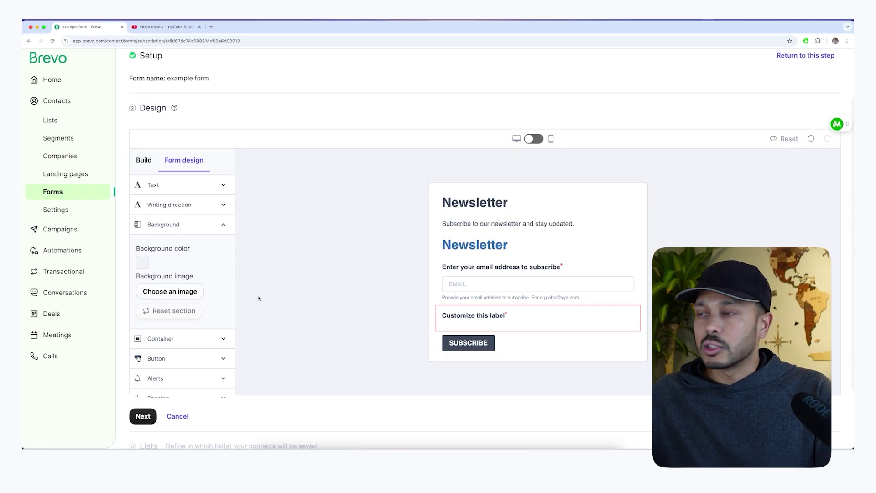
{"action": "scroll", "coordinate": [190, 305], "scroll_direction": "down", "scroll_amount": 3}
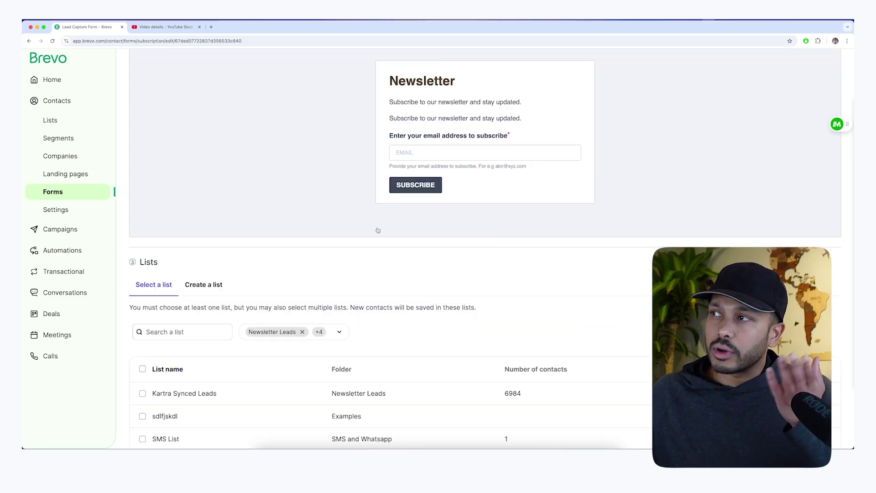
- Save the form's new contacts to the sdlfjskdl list and continue through Settings and Messages
{"action": "scroll", "coordinate": [372, 236], "scroll_direction": "down", "scroll_amount": 3}
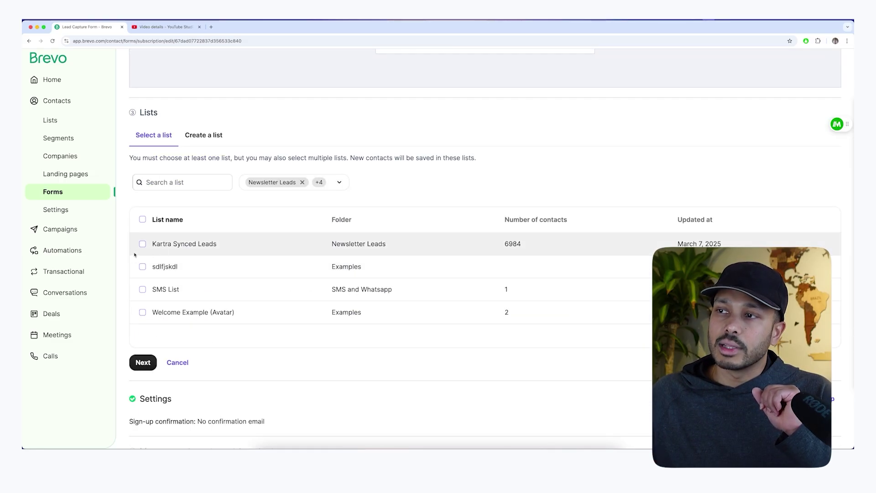
{"action": "left_click", "coordinate": [142, 267]}
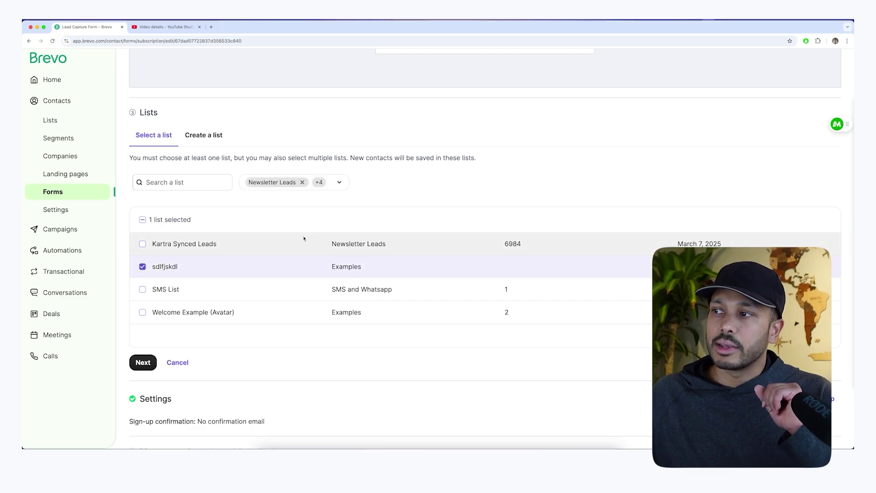
{"action": "scroll", "coordinate": [543, 256], "scroll_direction": "up", "scroll_amount": 8}
{"action": "scroll", "coordinate": [532, 299], "scroll_direction": "down", "scroll_amount": 10}
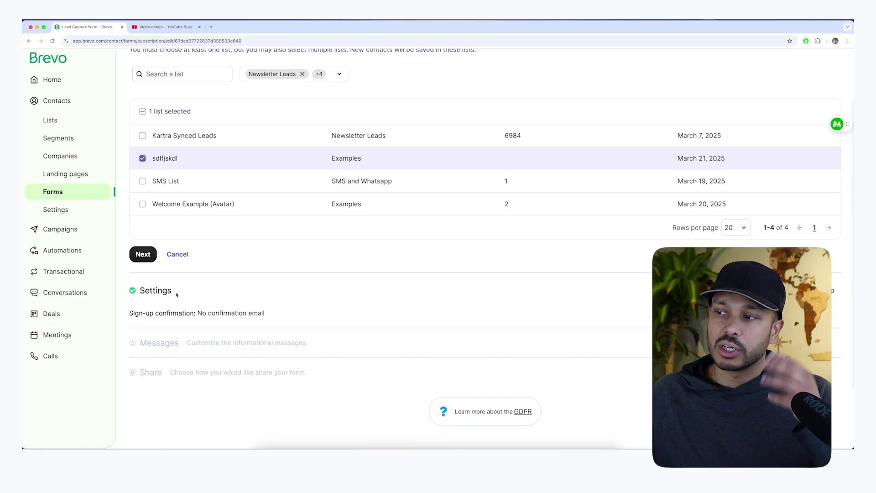
{"action": "left_click", "coordinate": [194, 300]}
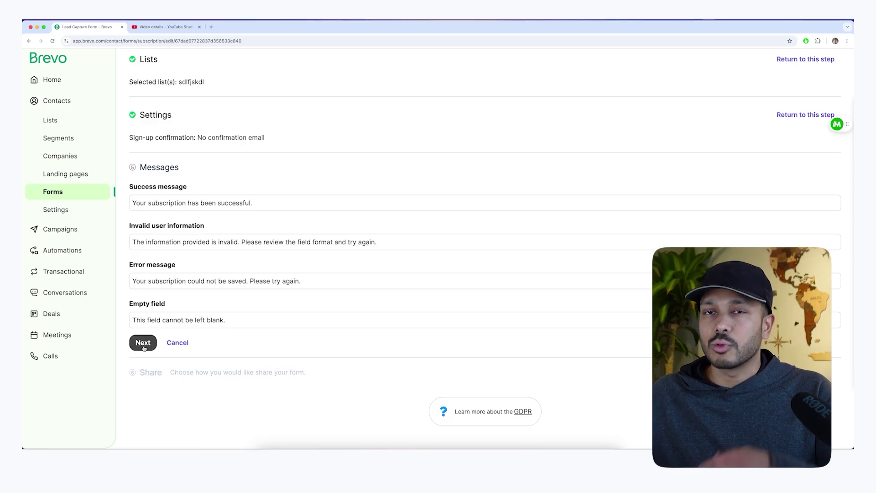
{"action": "left_click", "coordinate": [144, 347]}
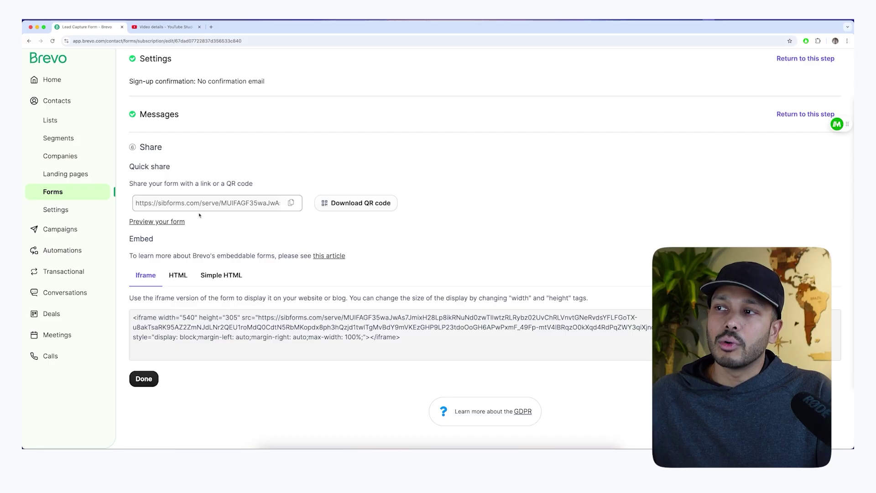
- Open the form's copied share link in a new browser tab
{"action": "left_click", "coordinate": [291, 202]}
{"action": "key", "text": "ctrl+t"}
{"action": "key", "text": "ctrl+v"}
{"action": "key", "text": "Return"}
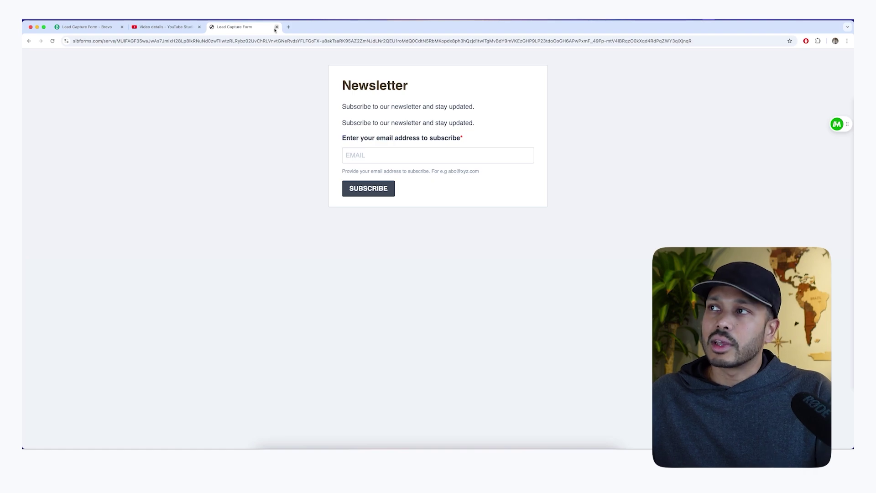
- Close the preview tab and open the Website Pop-Up Form from the forms list
{"action": "left_click", "coordinate": [276, 27]}
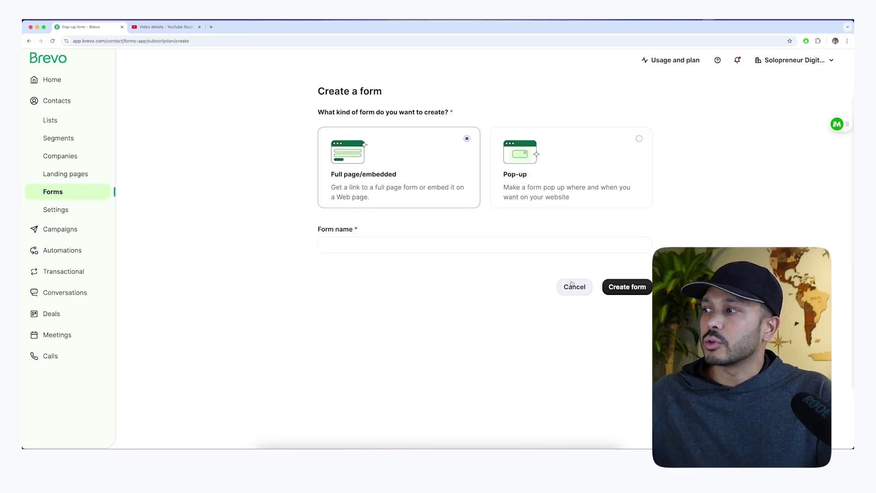
{"action": "left_click", "coordinate": [570, 285]}
{"action": "left_click", "coordinate": [215, 209]}
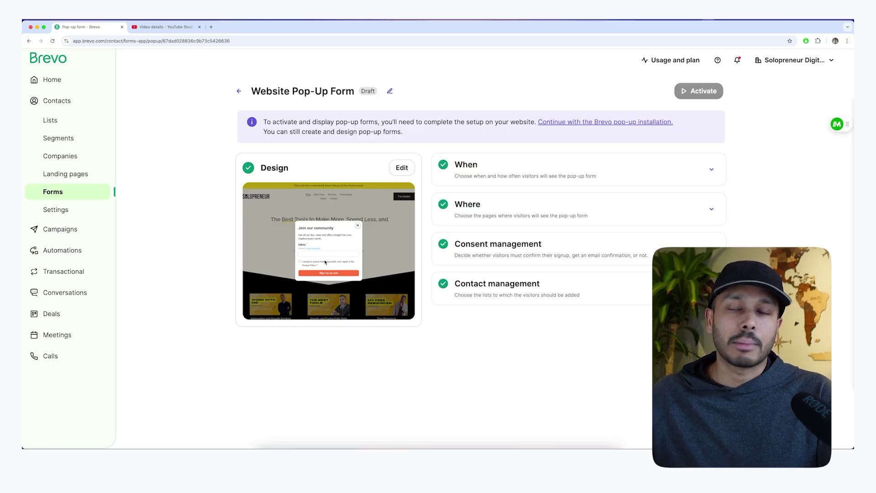
- Create a new landing page using the B2B lead capture template
{"action": "left_click", "coordinate": [53, 192]}
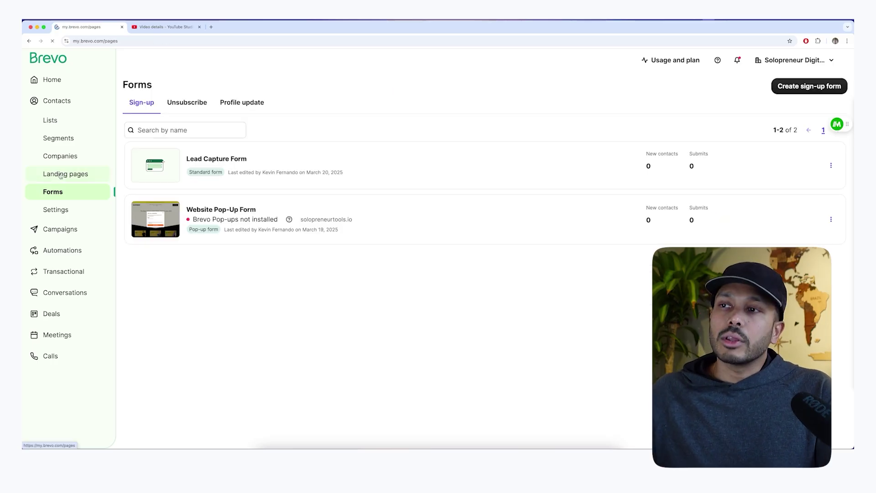
{"action": "left_click", "coordinate": [61, 175]}
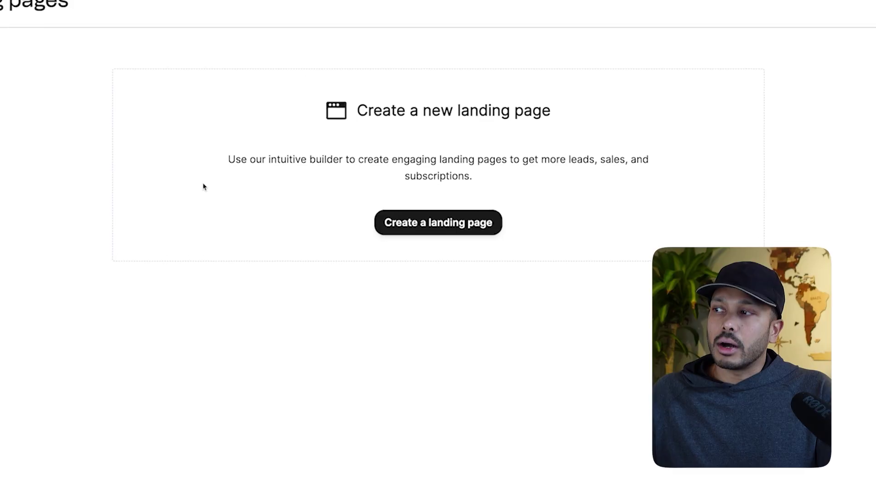
{"action": "left_click", "coordinate": [386, 223]}
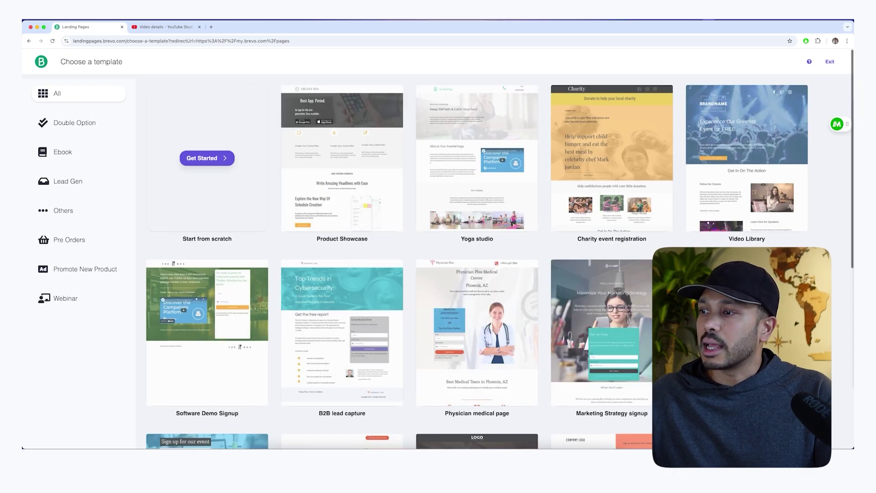
{"action": "scroll", "coordinate": [607, 237], "scroll_direction": "down", "scroll_amount": 2}
{"action": "left_click", "coordinate": [342, 236]}
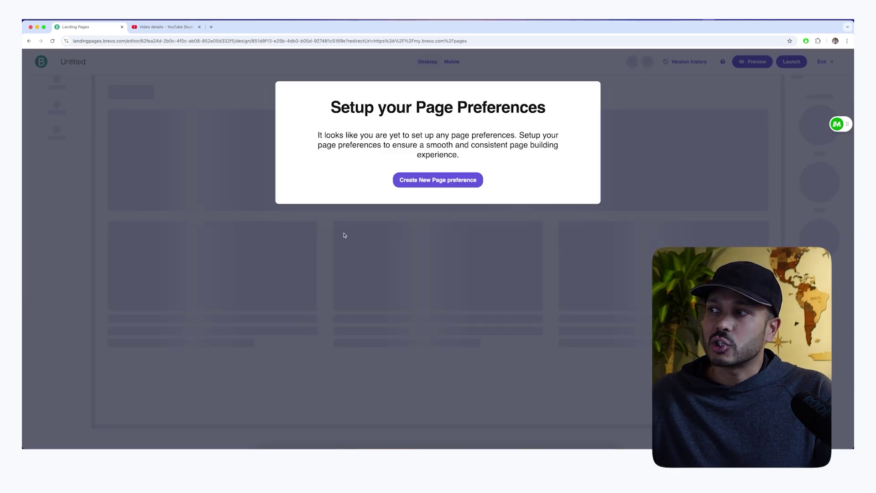
- Dismiss the page settings and replace the report paragraph text with 'sdfsfsdfs'
{"action": "left_click", "coordinate": [431, 185]}
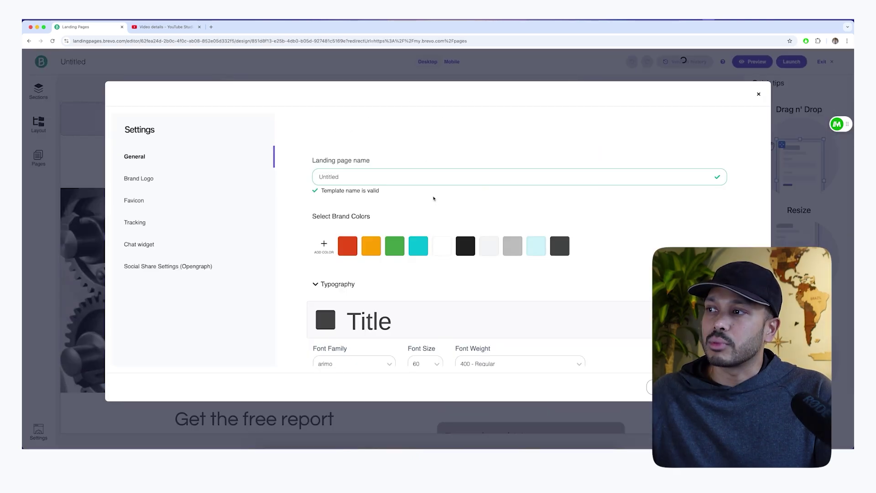
{"action": "key", "text": "Escape"}
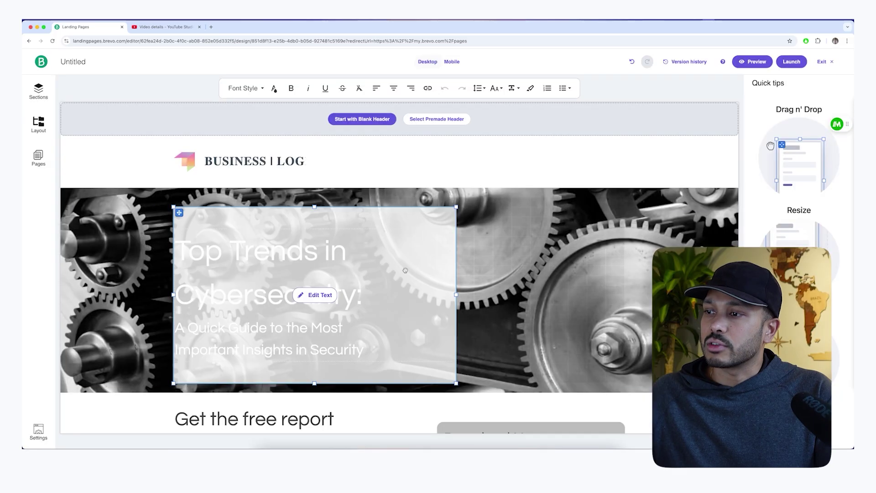
{"action": "scroll", "coordinate": [332, 255], "scroll_direction": "down", "scroll_amount": 4}
{"action": "left_click", "coordinate": [304, 258]}
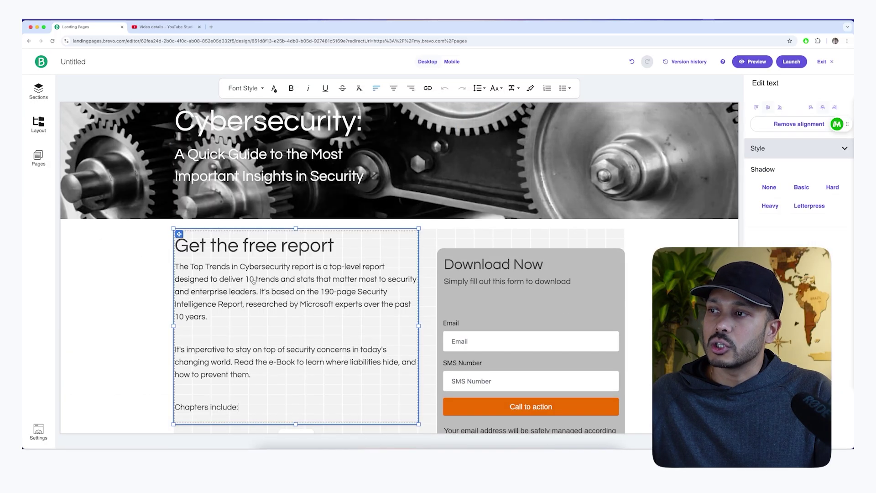
{"action": "type", "text": "sdfsfsdfs"}
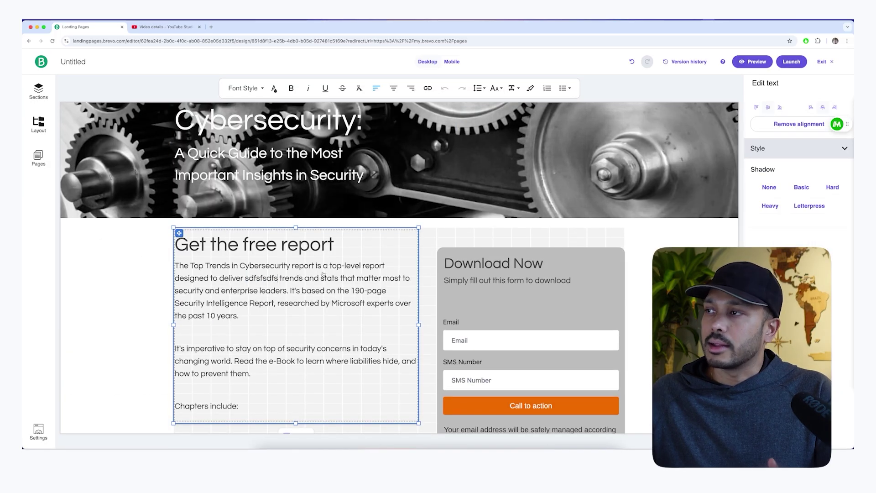
- Browse the premade Layout sections, open the download form's options, then swipe back to leave
{"action": "scroll", "coordinate": [323, 274], "scroll_direction": "up", "scroll_amount": 4}
{"action": "left_click", "coordinate": [38, 123]}
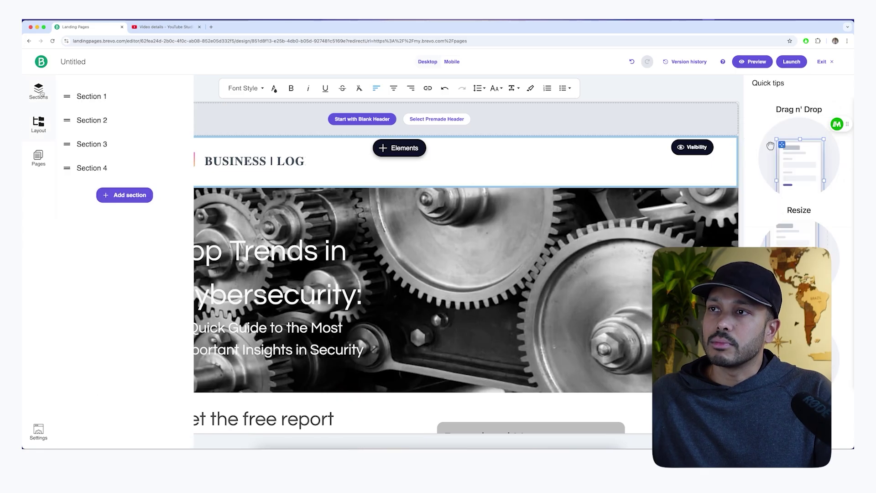
{"action": "left_click", "coordinate": [131, 193]}
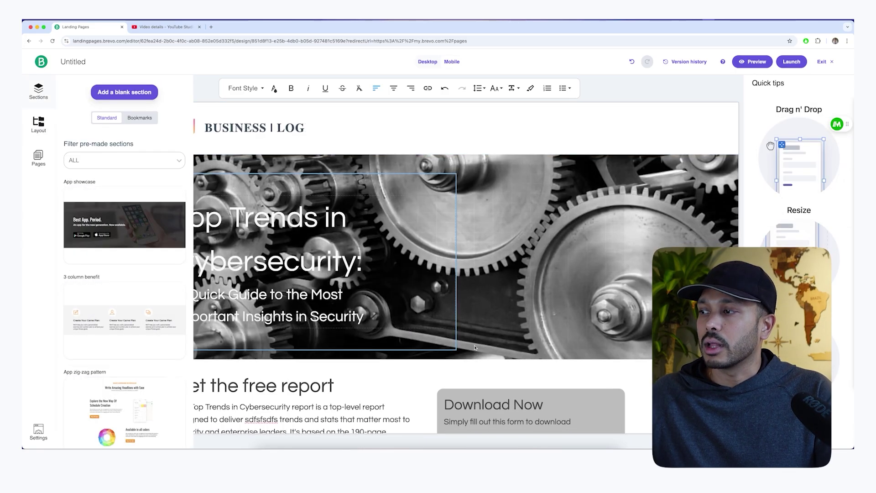
{"action": "scroll", "coordinate": [549, 303], "scroll_direction": "down", "scroll_amount": 5}
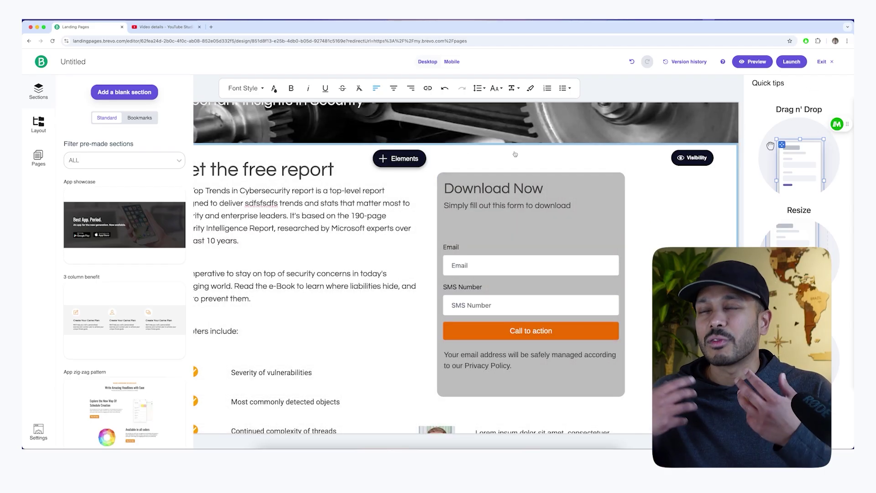
{"action": "mouse_move", "coordinate": [547, 211]}
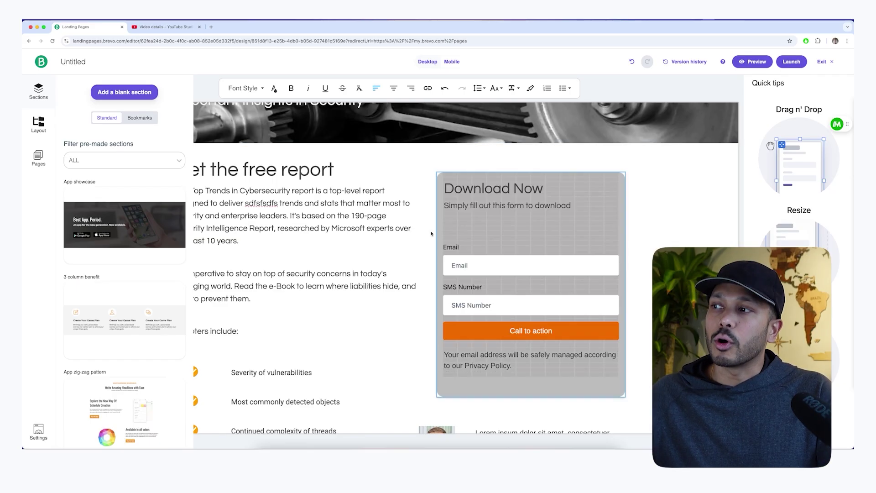
{"action": "mouse_move", "coordinate": [374, 266]}
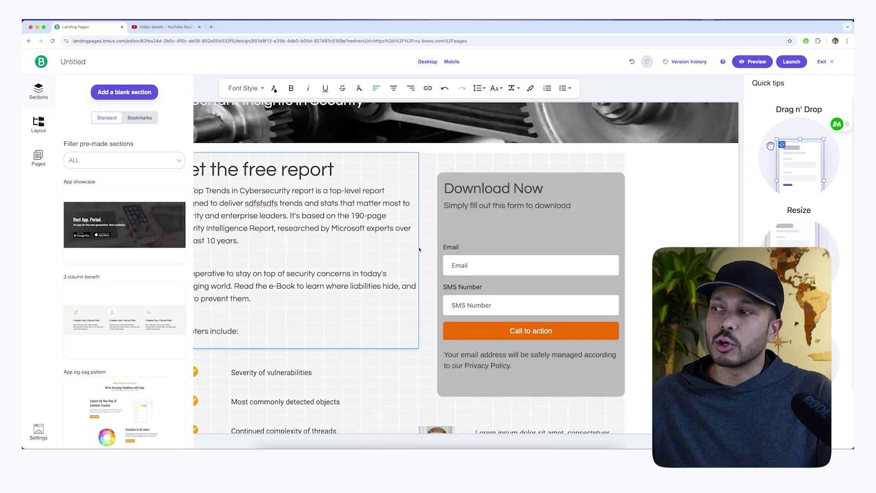
{"action": "scroll", "coordinate": [371, 267], "scroll_direction": "up", "scroll_amount": 5}
{"action": "left_click", "coordinate": [371, 267]}
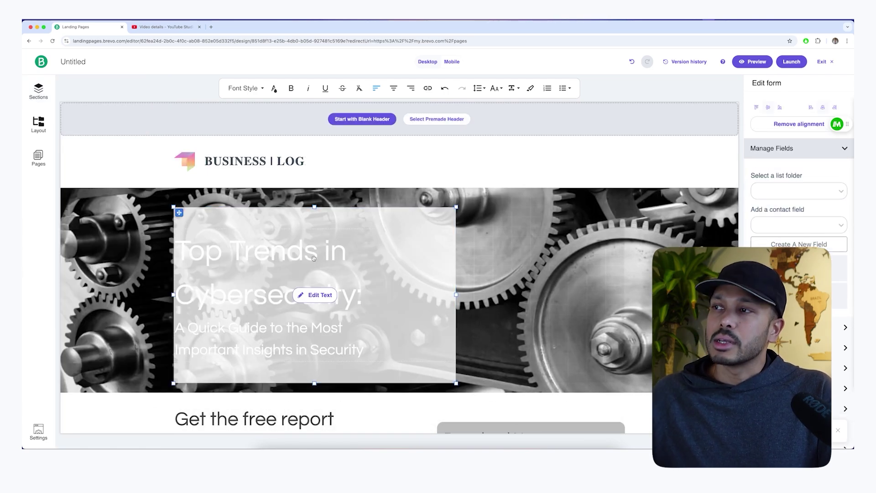
{"action": "scroll", "coordinate": [313, 258], "scroll_direction": "left", "scroll_amount": 5}
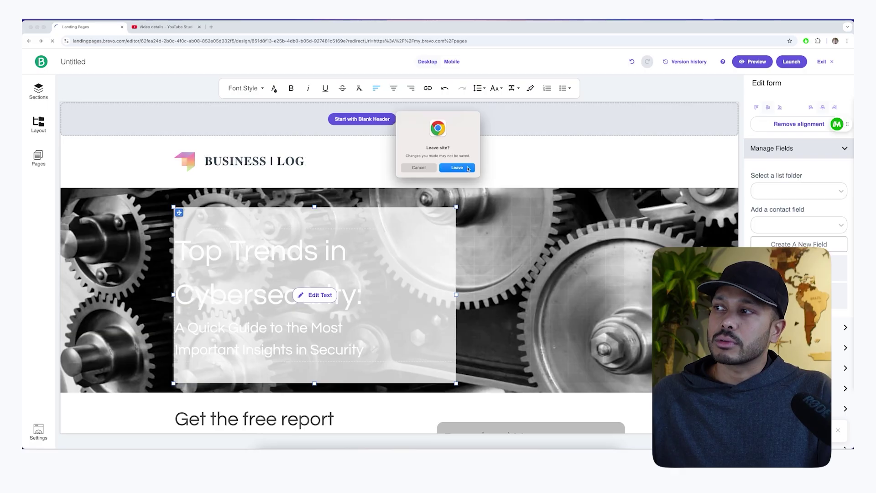
- Leave the landing page editor and open the US and Canada segment, which lists 2,007 contacts
{"action": "left_click", "coordinate": [458, 167]}
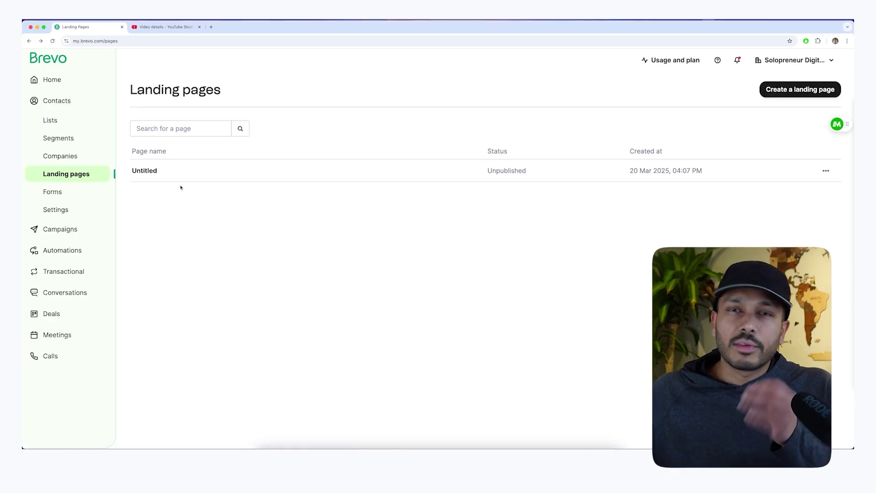
{"action": "left_click", "coordinate": [62, 139]}
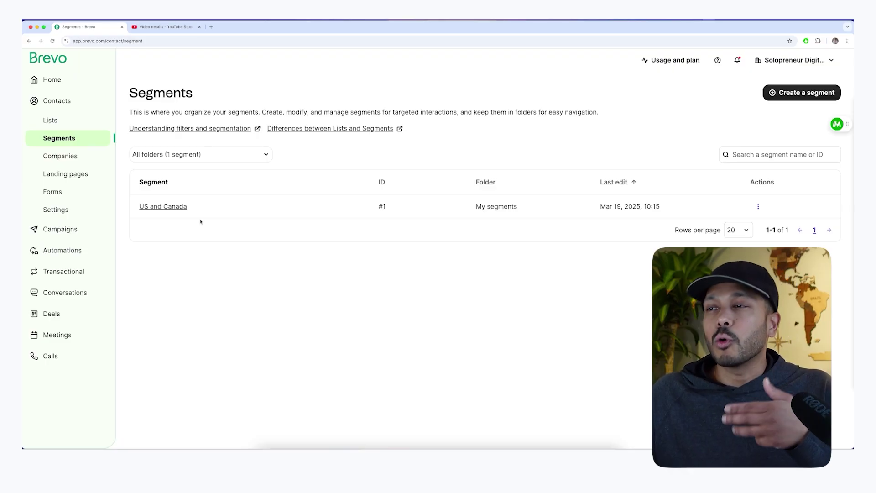
{"action": "left_click", "coordinate": [161, 207]}
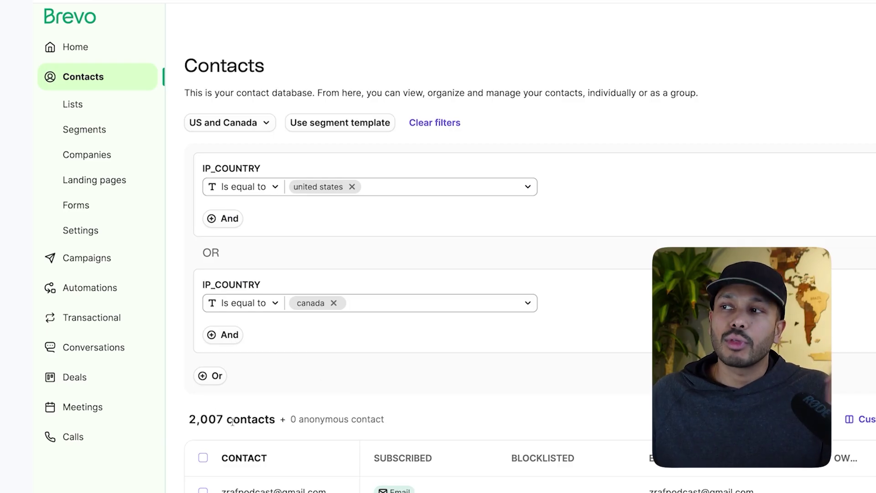
{"action": "left_click", "coordinate": [221, 221]}
{"action": "left_click", "coordinate": [196, 269]}
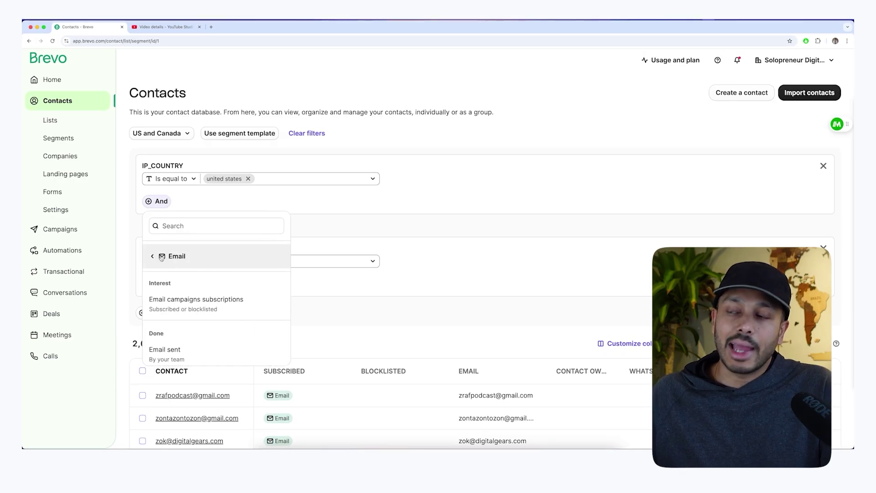
{"action": "left_click", "coordinate": [162, 257]}
{"action": "left_click", "coordinate": [239, 252]}
{"action": "scroll", "coordinate": [214, 292], "scroll_direction": "down", "scroll_amount": 2}
{"action": "scroll", "coordinate": [215, 294], "scroll_direction": "down", "scroll_amount": 10}
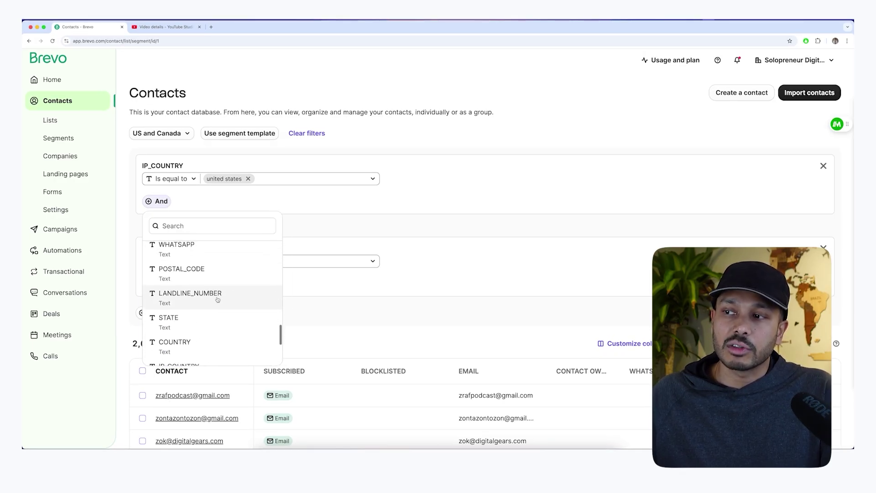
{"action": "scroll", "coordinate": [218, 301], "scroll_direction": "up", "scroll_amount": 10}
{"action": "left_click", "coordinate": [160, 253]}
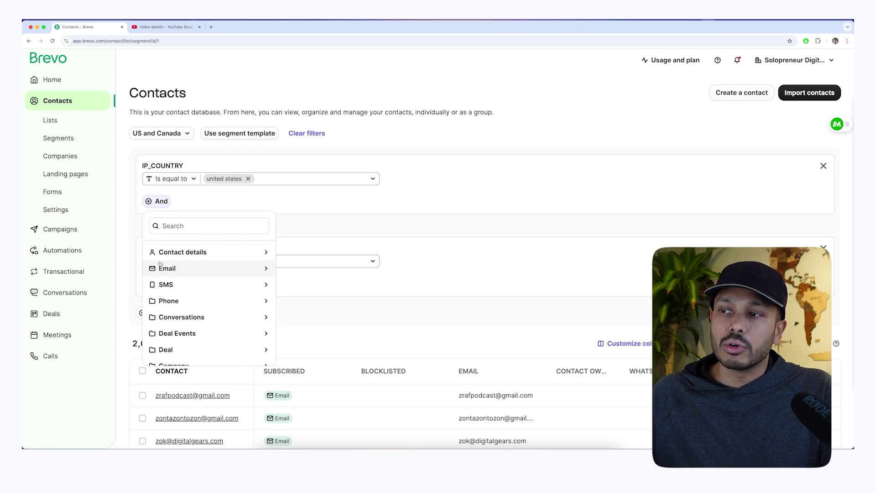
{"action": "scroll", "coordinate": [190, 318], "scroll_direction": "down", "scroll_amount": 1}
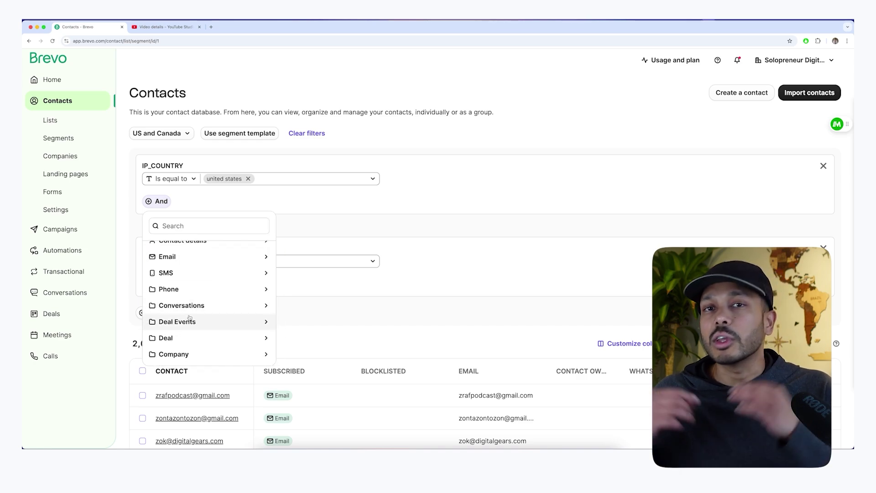
{"action": "left_click", "coordinate": [208, 260]}
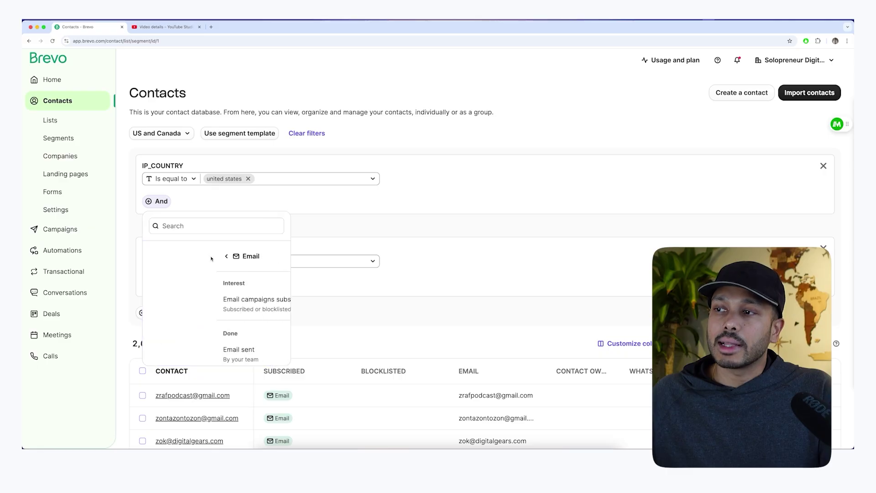
{"action": "scroll", "coordinate": [223, 301], "scroll_direction": "down", "scroll_amount": 2}
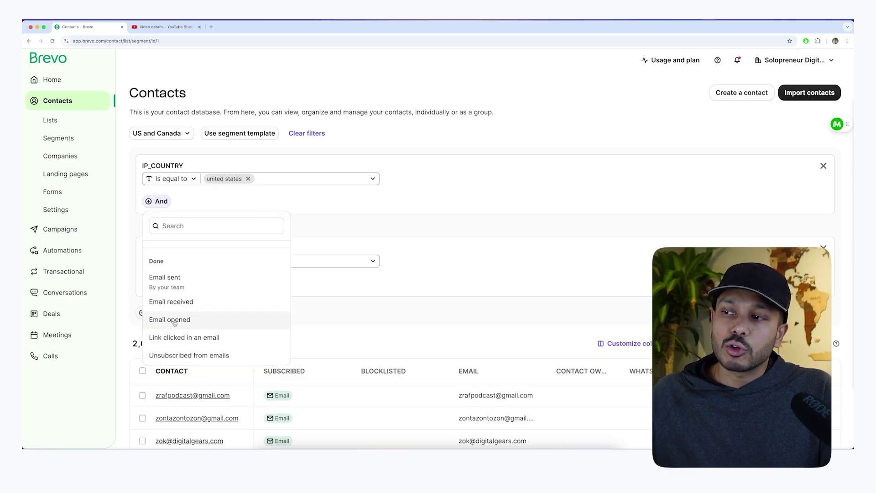
{"action": "scroll", "coordinate": [176, 323], "scroll_direction": "down", "scroll_amount": 5}
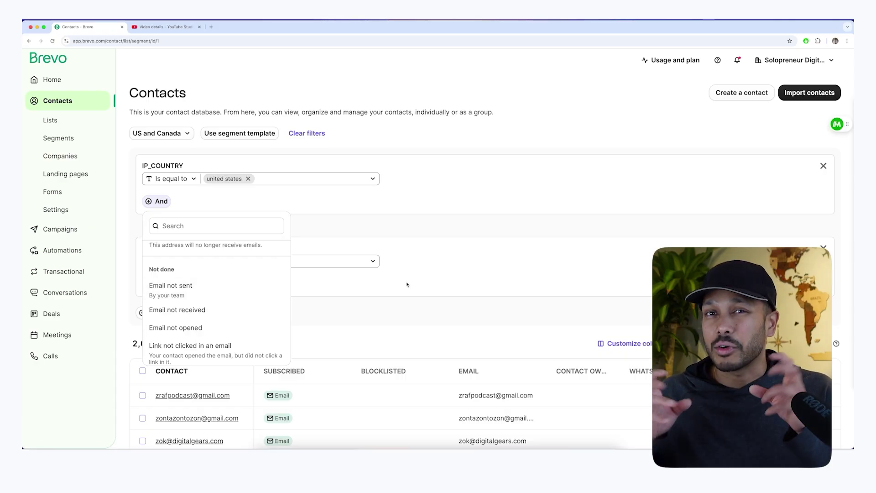
{"action": "left_click", "coordinate": [434, 258]}
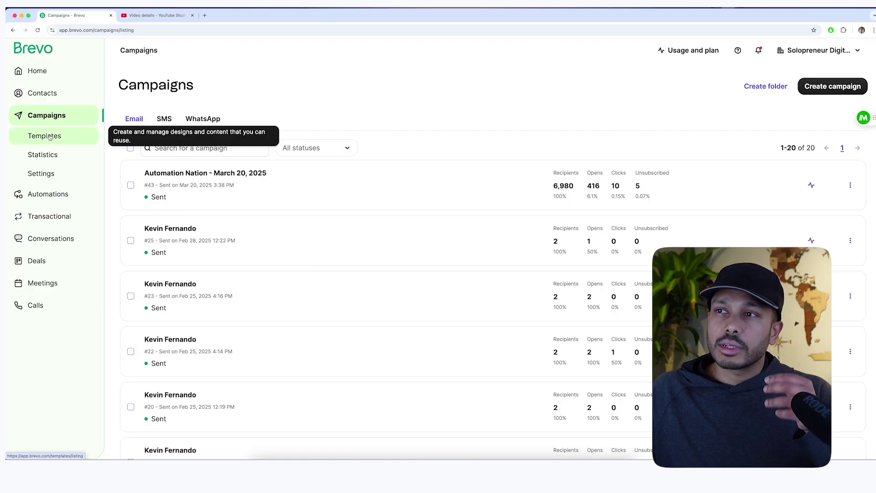
- Create an email template named 'example news' with subject line and preview text 'test'
{"action": "left_click", "coordinate": [49, 136]}
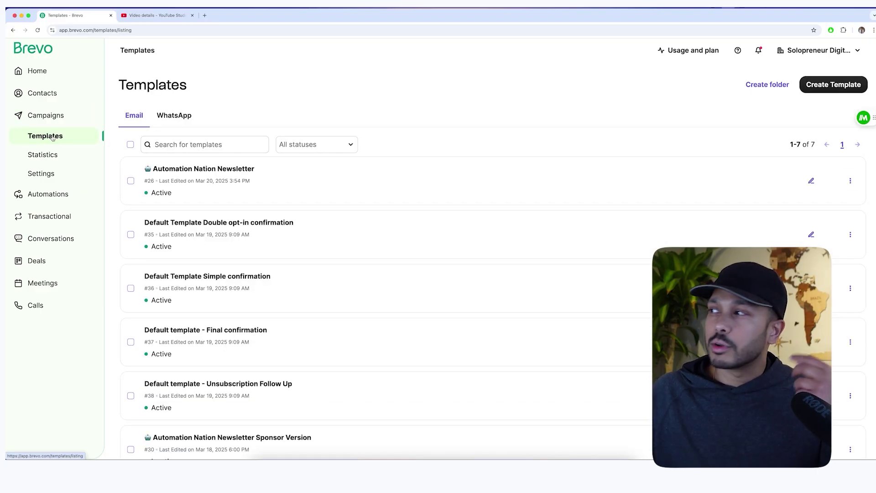
{"action": "left_click", "coordinate": [833, 84]}
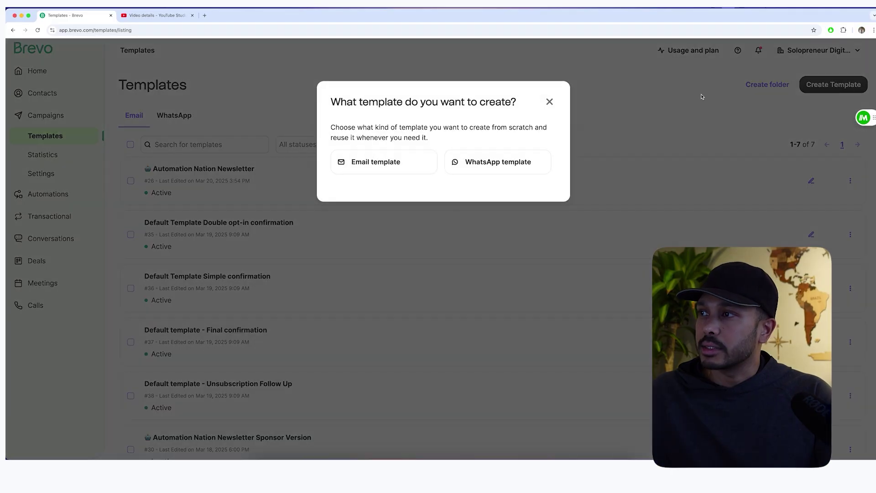
{"action": "left_click", "coordinate": [381, 170]}
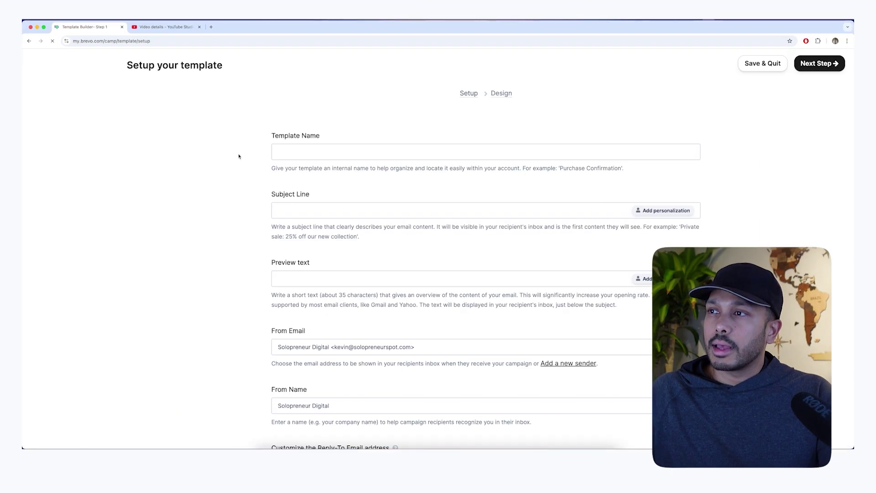
{"action": "left_click", "coordinate": [325, 172]}
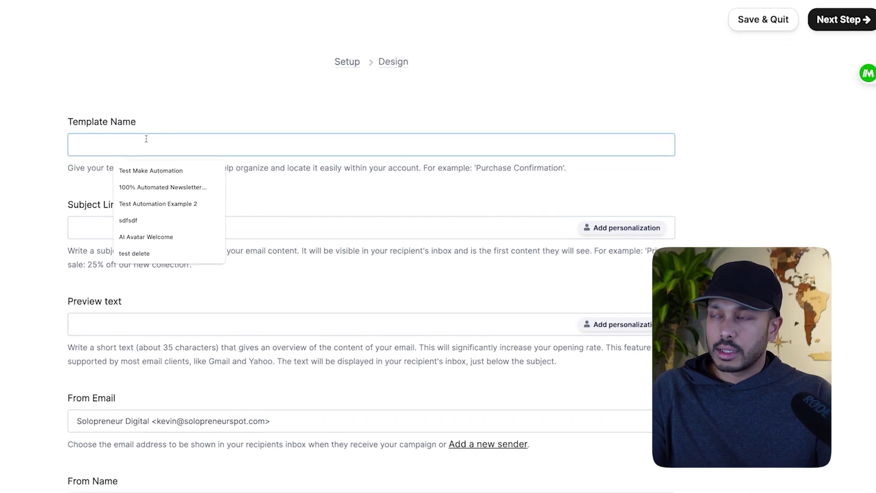
{"action": "type", "text": "example news"}
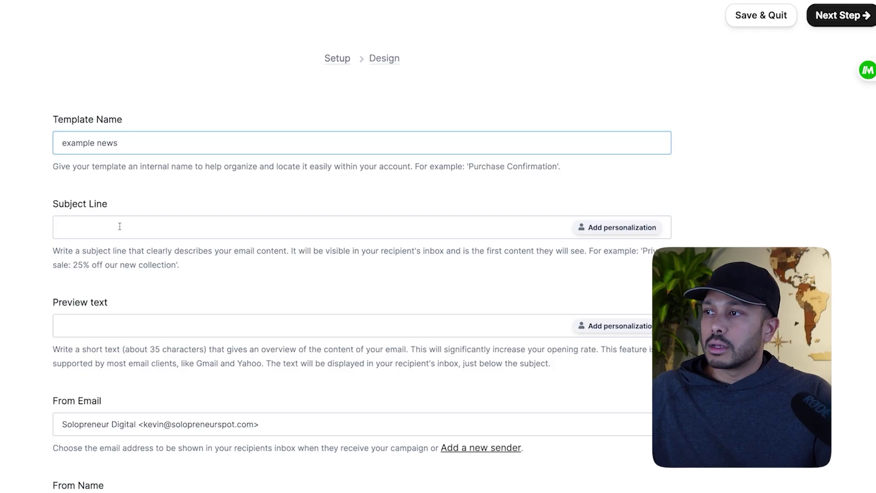
{"action": "left_click", "coordinate": [119, 227]}
{"action": "type", "text": "test"}
{"action": "scroll", "coordinate": [123, 327], "scroll_direction": "down", "scroll_amount": 4}
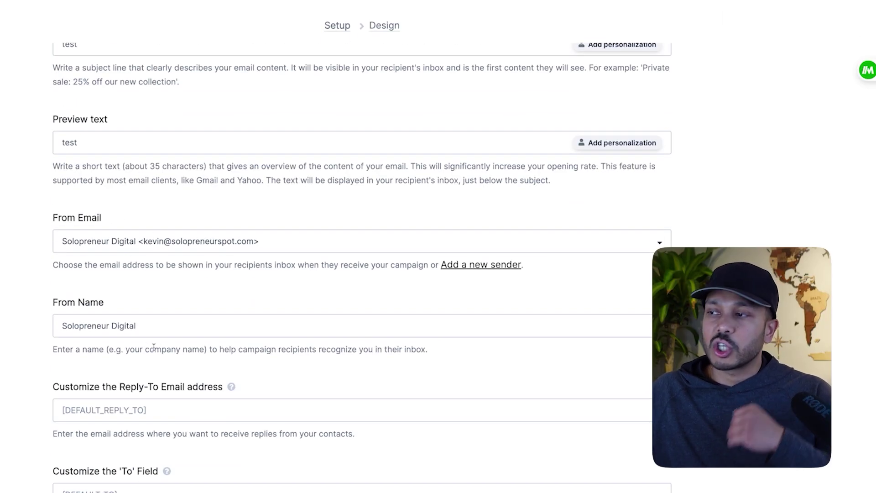
{"action": "scroll", "coordinate": [168, 356], "scroll_direction": "down", "scroll_amount": 10}
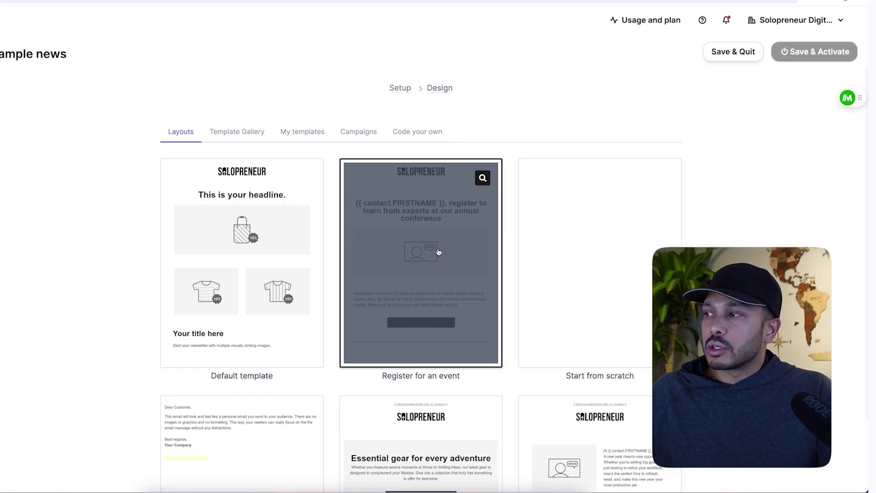
- Open the Template Gallery and browse the 48 premade email templates
{"action": "scroll", "coordinate": [439, 252], "scroll_direction": "down", "scroll_amount": 6}
{"action": "scroll", "coordinate": [426, 279], "scroll_direction": "up", "scroll_amount": 6}
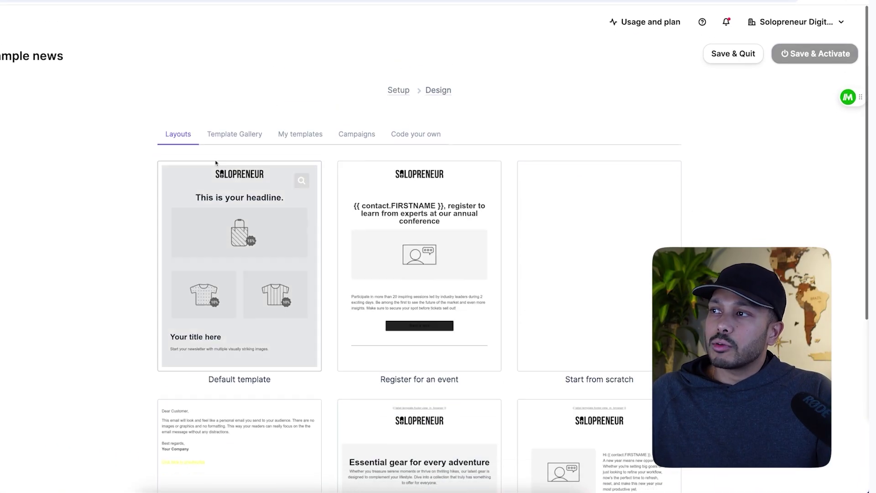
{"action": "left_click", "coordinate": [249, 133]}
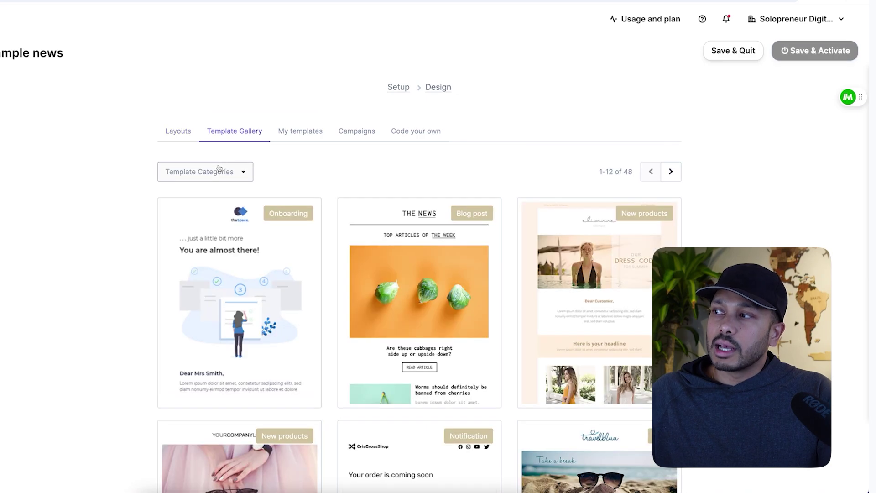
{"action": "scroll", "coordinate": [256, 228], "scroll_direction": "down", "scroll_amount": 15}
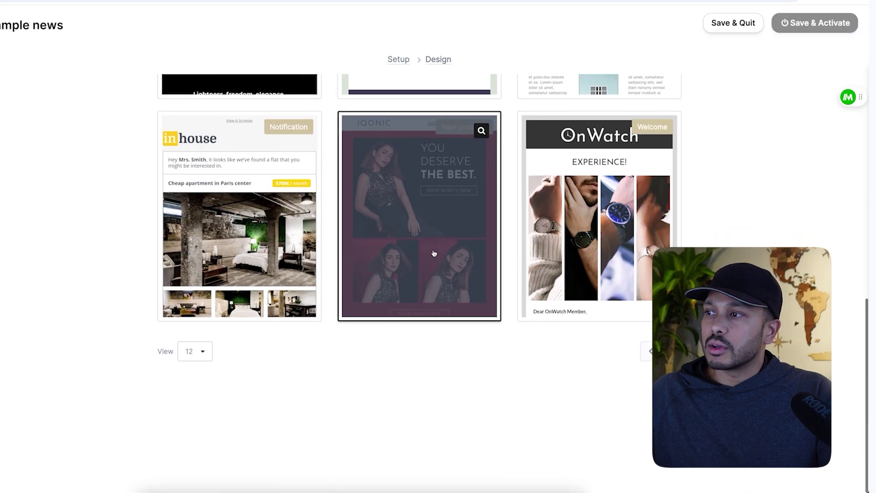
{"action": "scroll", "coordinate": [223, 356], "scroll_direction": "down", "scroll_amount": 20}
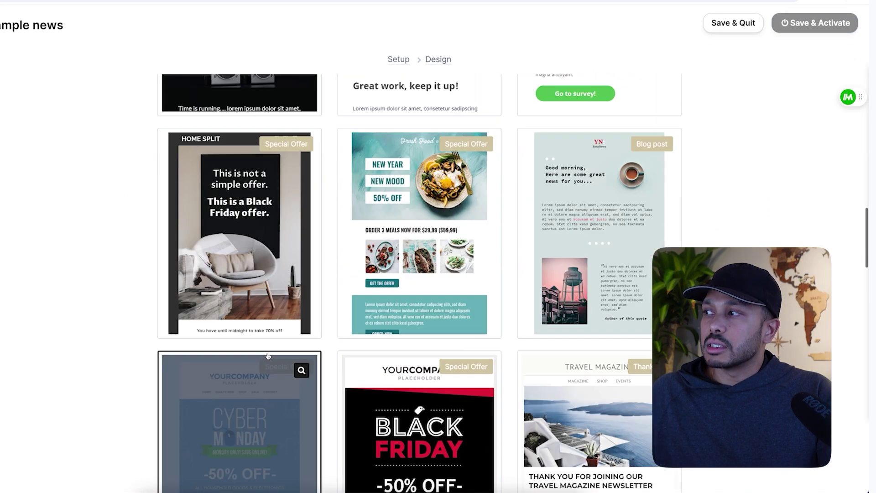
{"action": "scroll", "coordinate": [255, 356], "scroll_direction": "down", "scroll_amount": 10}
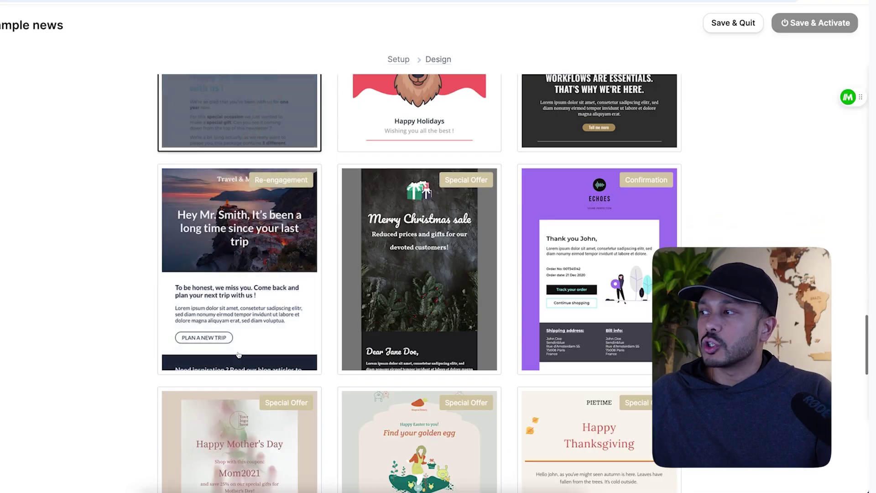
{"action": "scroll", "coordinate": [239, 354], "scroll_direction": "down", "scroll_amount": 15}
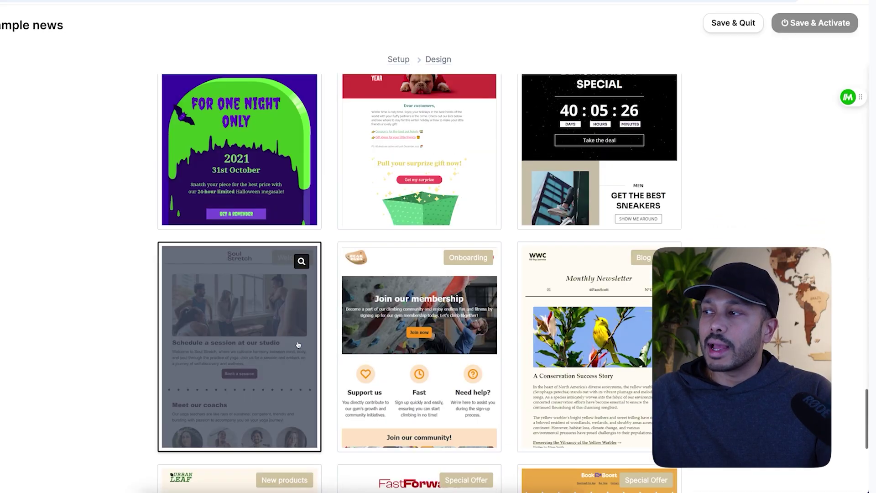
{"action": "scroll", "coordinate": [295, 345], "scroll_direction": "up", "scroll_amount": 20}
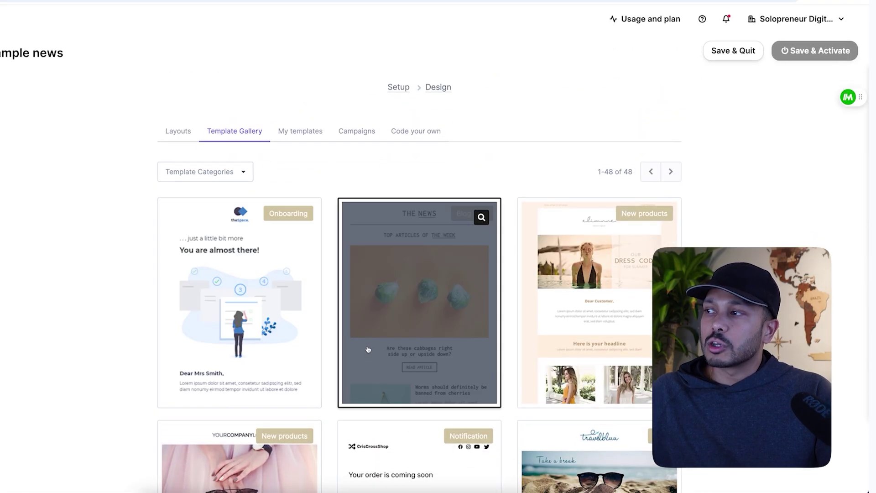
- Preview THE NEWS template at full size, then close the preview
{"action": "left_click", "coordinate": [481, 216]}
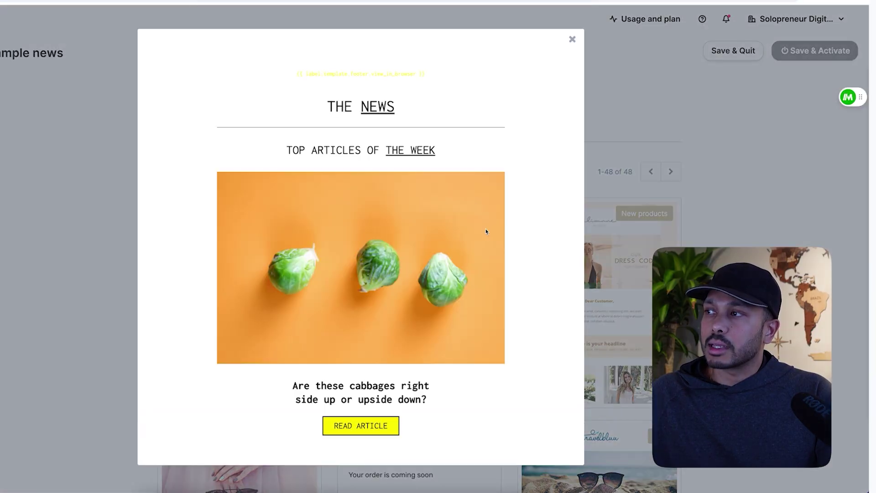
{"action": "scroll", "coordinate": [434, 255], "scroll_direction": "down", "scroll_amount": 3}
{"action": "scroll", "coordinate": [433, 256], "scroll_direction": "down", "scroll_amount": 10}
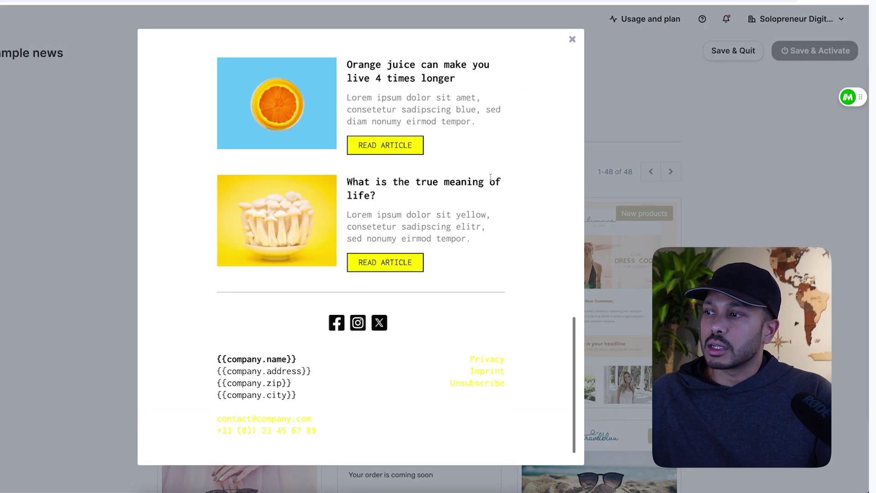
{"action": "left_click", "coordinate": [572, 39]}
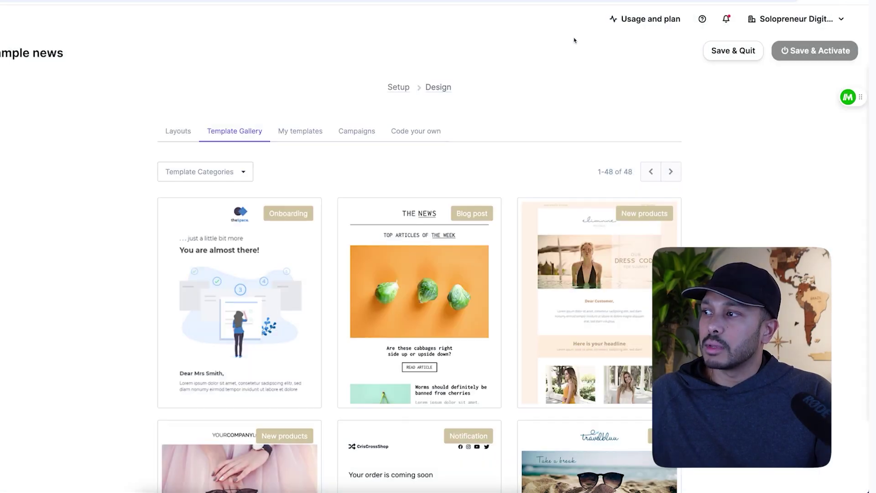
- Apply THE NEWS design and add a video block and a text paragraph to it
{"action": "left_click", "coordinate": [422, 343]}
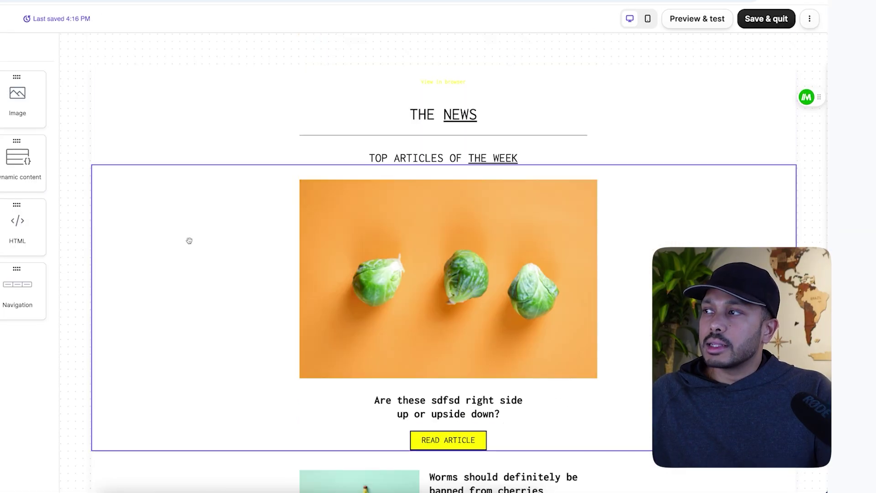
{"action": "left_click", "coordinate": [451, 409]}
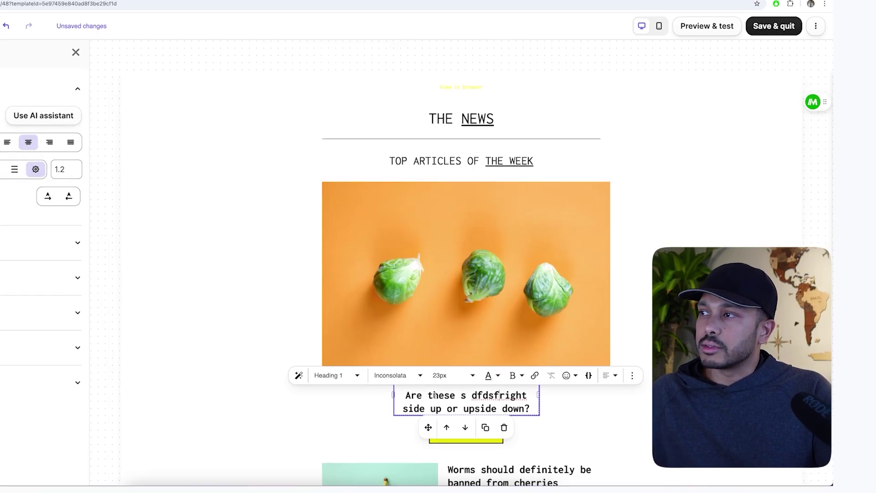
{"action": "left_click", "coordinate": [289, 304]}
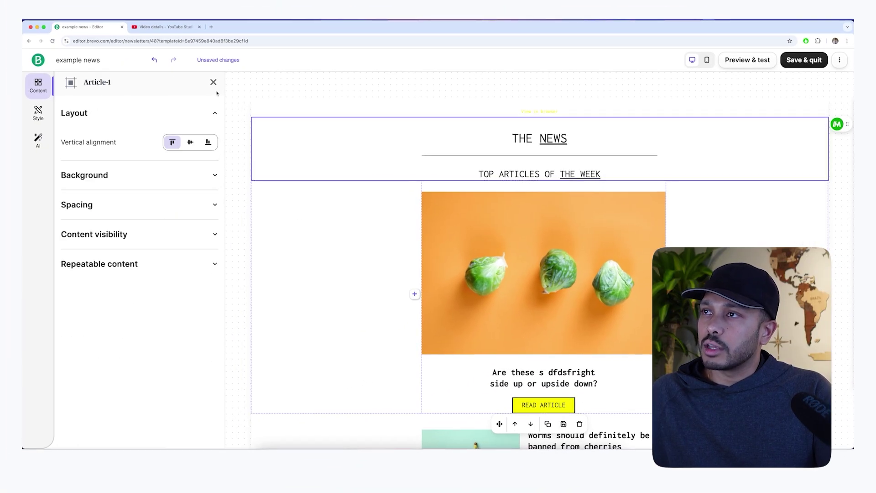
{"action": "left_click", "coordinate": [213, 82]}
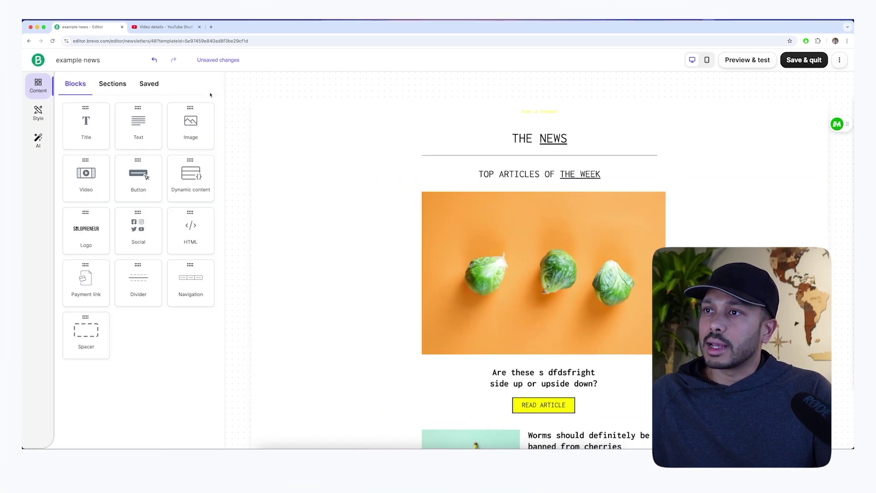
{"action": "left_click_drag", "start_coordinate": [85, 176], "coordinate": [529, 180]}
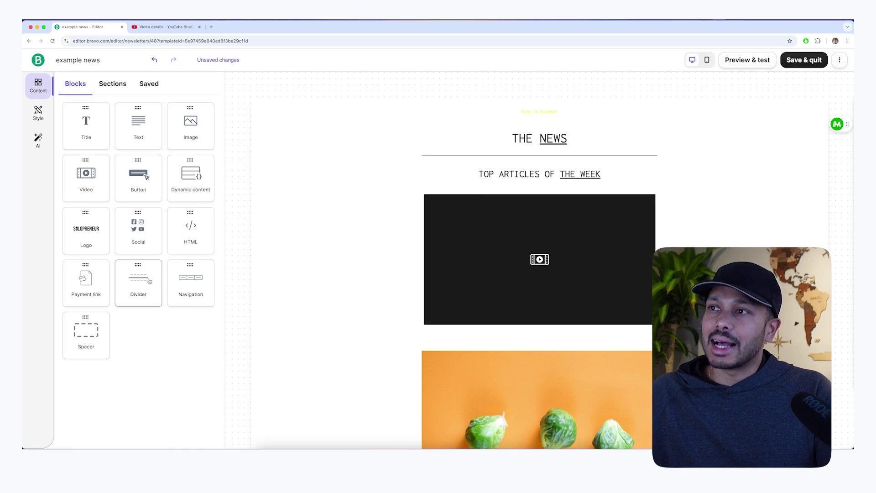
{"action": "left_click_drag", "start_coordinate": [140, 131], "coordinate": [456, 169]}
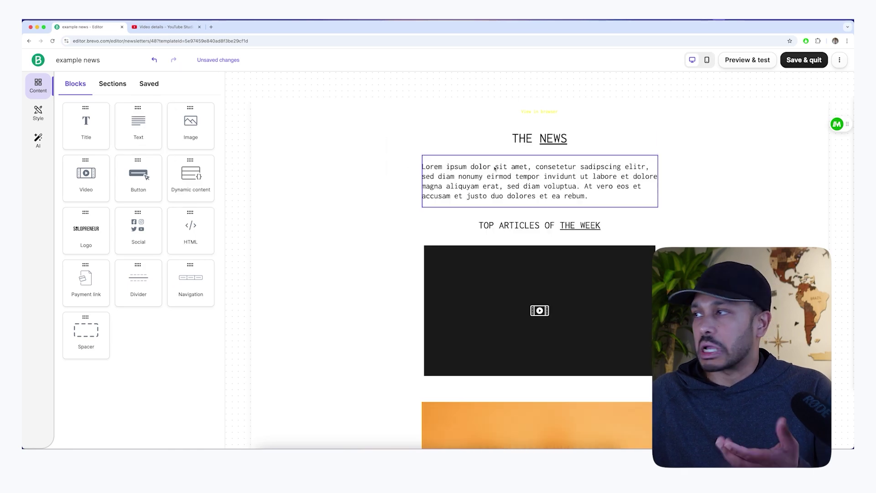
- Insert the 'Some title here' section above the footer, save, and return to Templates
{"action": "left_click", "coordinate": [112, 83]}
{"action": "scroll", "coordinate": [144, 213], "scroll_direction": "down", "scroll_amount": 5}
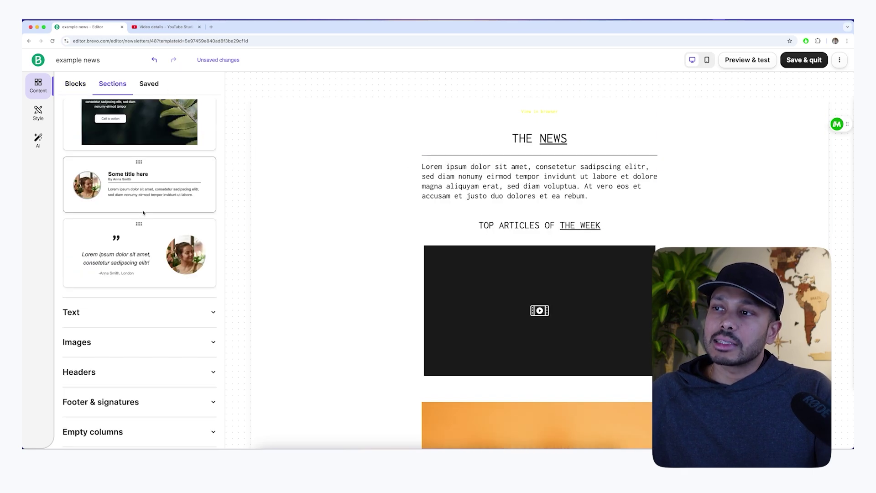
{"action": "scroll", "coordinate": [465, 313], "scroll_direction": "down", "scroll_amount": 10}
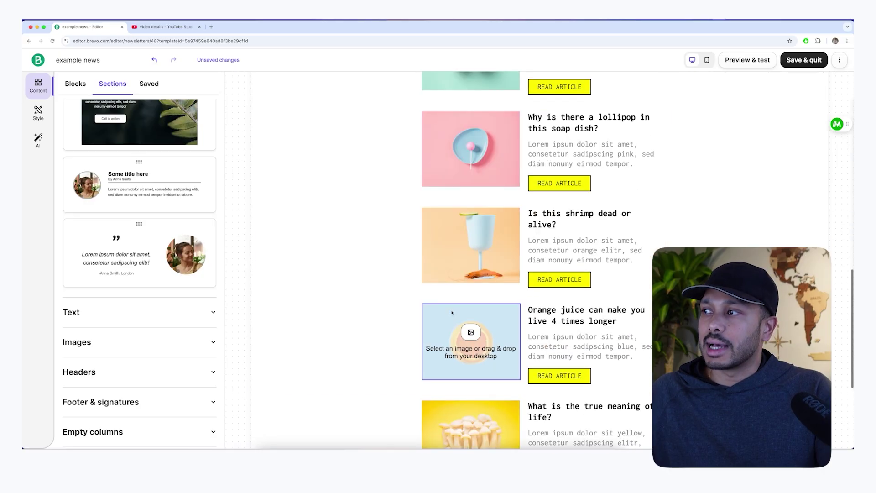
{"action": "left_click_drag", "start_coordinate": [121, 174], "coordinate": [459, 327]}
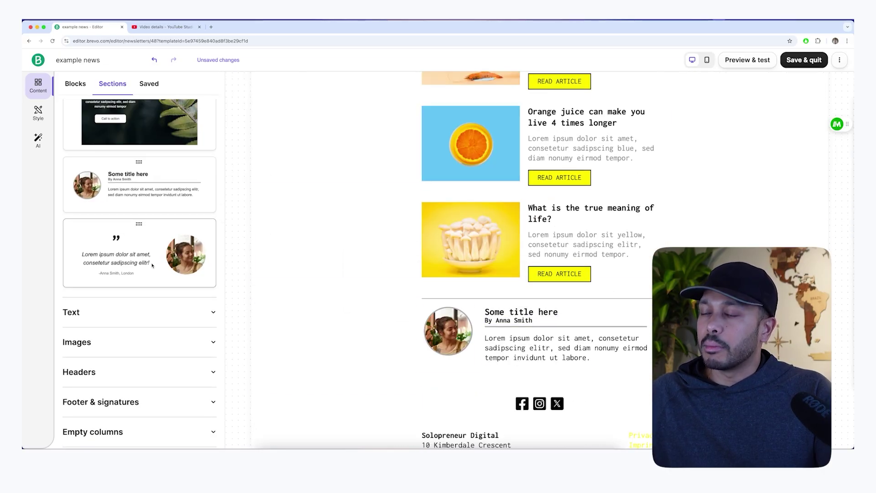
{"action": "scroll", "coordinate": [137, 315], "scroll_direction": "up", "scroll_amount": 10}
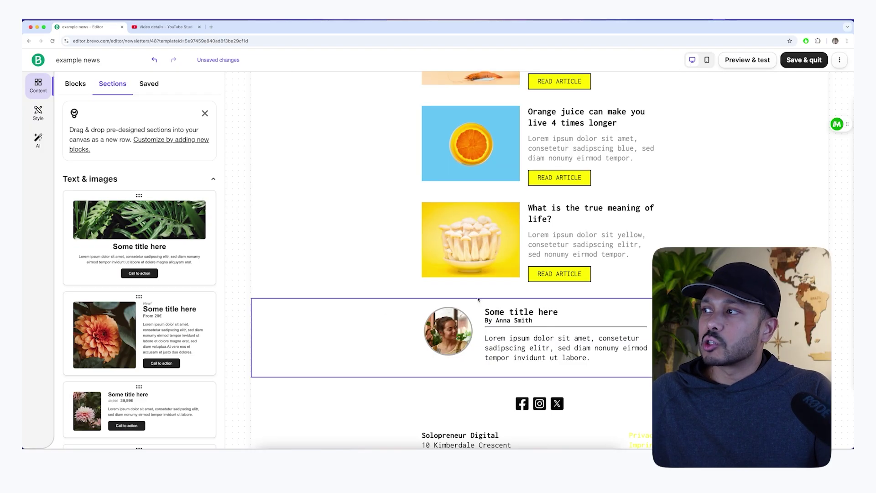
{"action": "scroll", "coordinate": [502, 300], "scroll_direction": "up", "scroll_amount": 2}
{"action": "scroll", "coordinate": [483, 300], "scroll_direction": "up", "scroll_amount": 8}
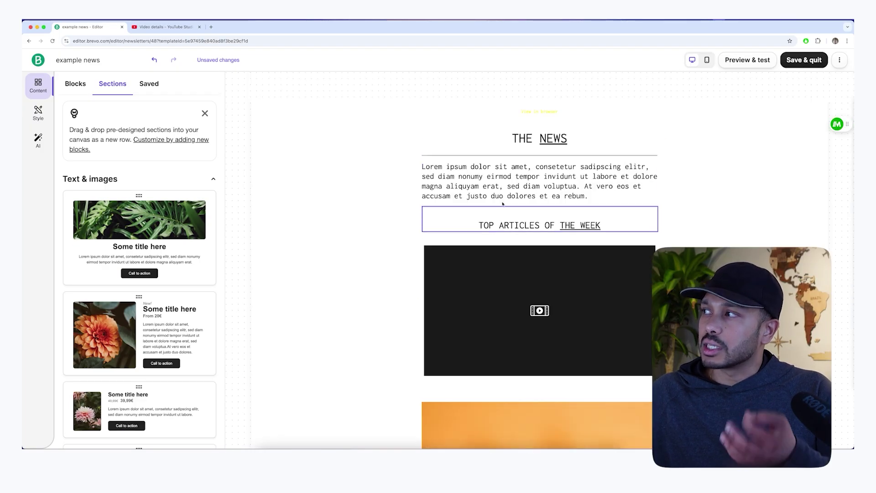
{"action": "left_click", "coordinate": [794, 61]}
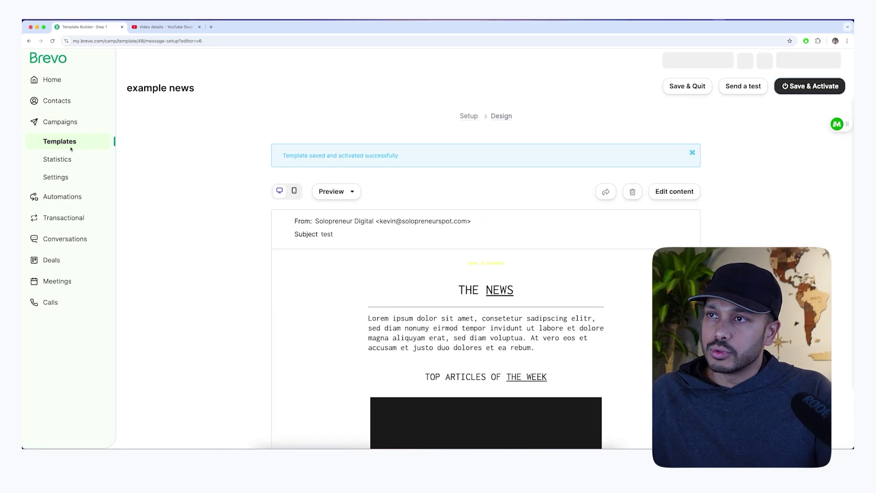
{"action": "left_click", "coordinate": [105, 140]}
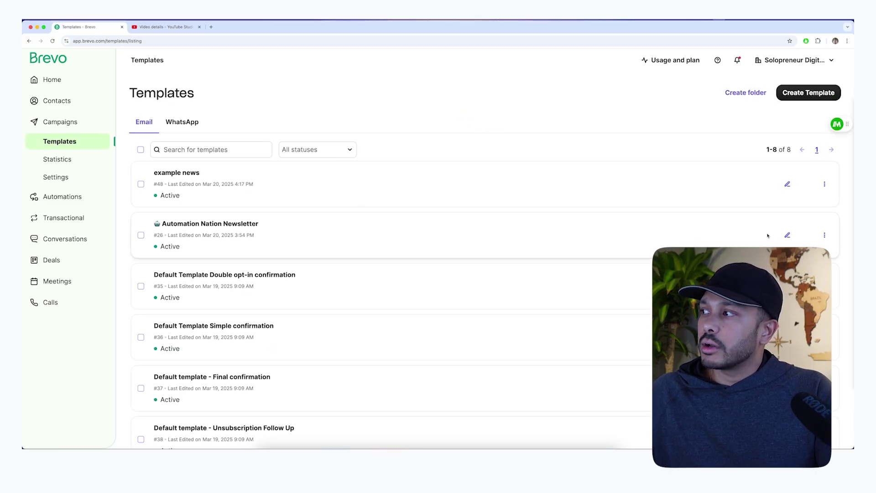
- Open the Automation Nation Newsletter template in the editor and scroll through its content
{"action": "left_click", "coordinate": [359, 256]}
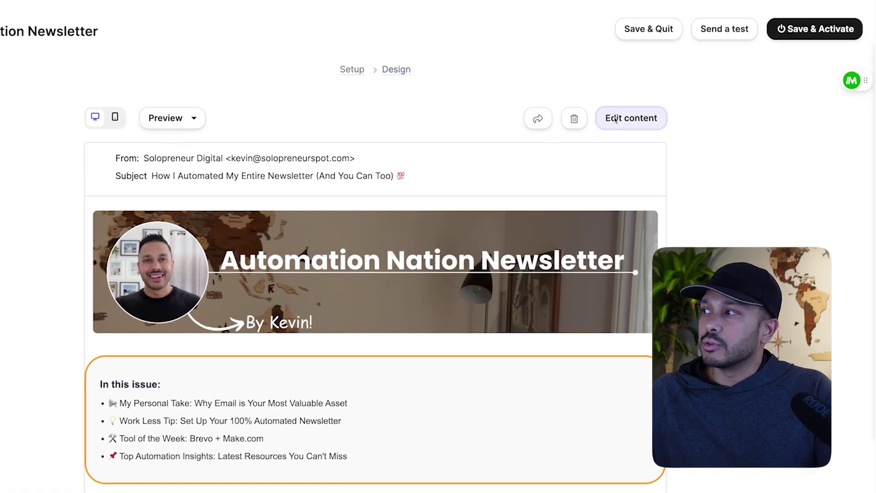
{"action": "left_click", "coordinate": [674, 129]}
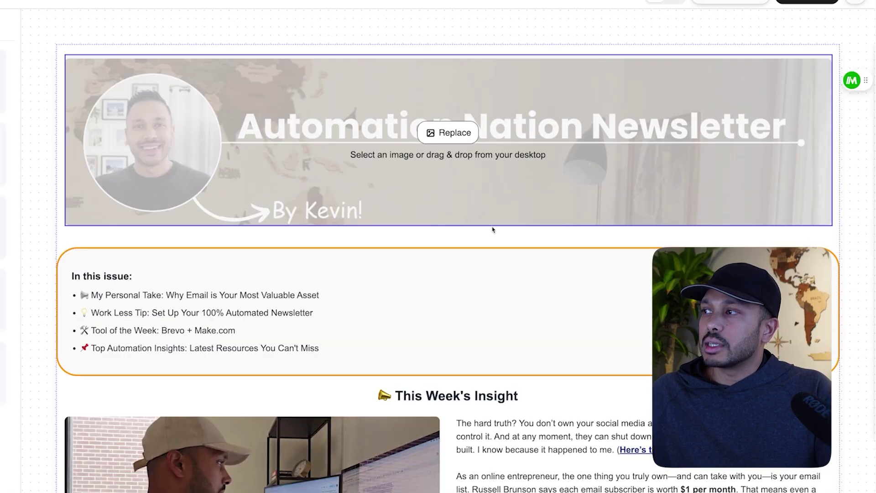
{"action": "scroll", "coordinate": [510, 258], "scroll_direction": "down", "scroll_amount": 15}
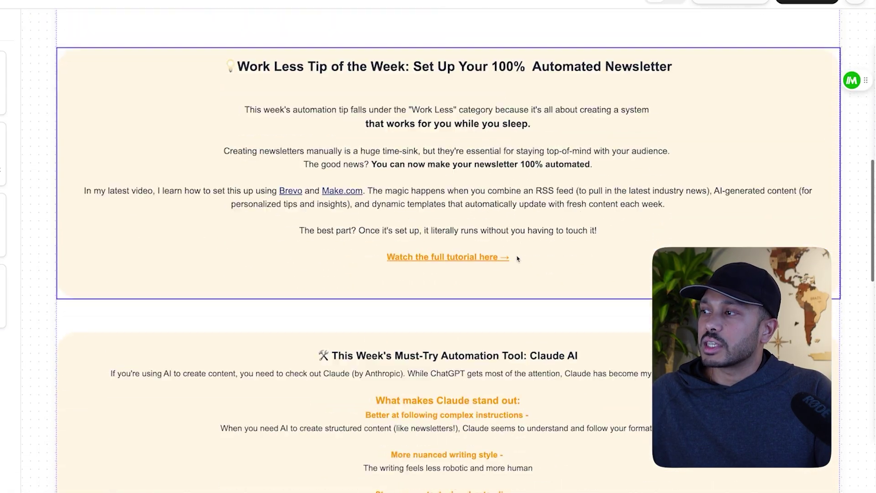
{"action": "scroll", "coordinate": [510, 257], "scroll_direction": "down", "scroll_amount": 15}
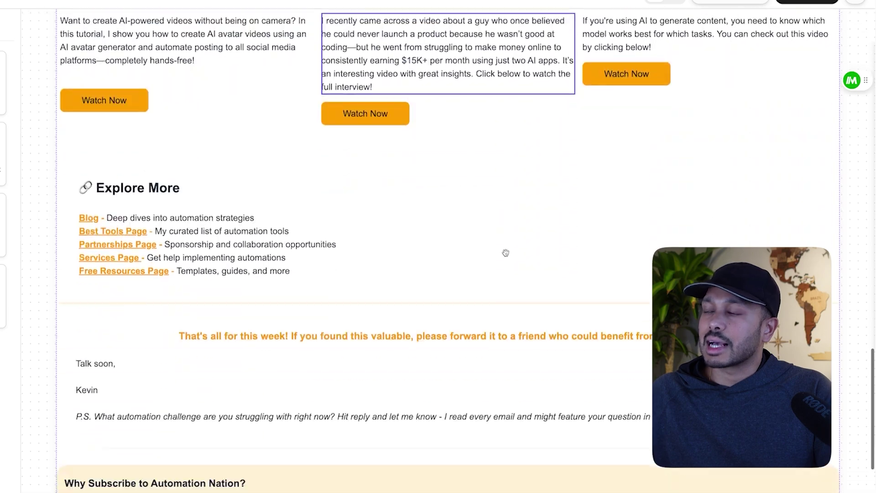
{"action": "scroll", "coordinate": [506, 253], "scroll_direction": "down", "scroll_amount": 3}
{"action": "scroll", "coordinate": [505, 254], "scroll_direction": "up", "scroll_amount": 20}
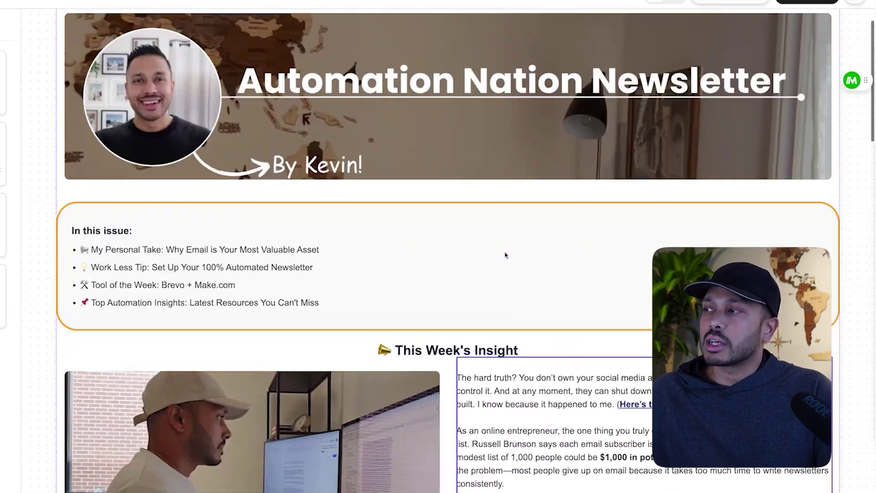
{"action": "scroll", "coordinate": [504, 254], "scroll_direction": "down", "scroll_amount": 15}
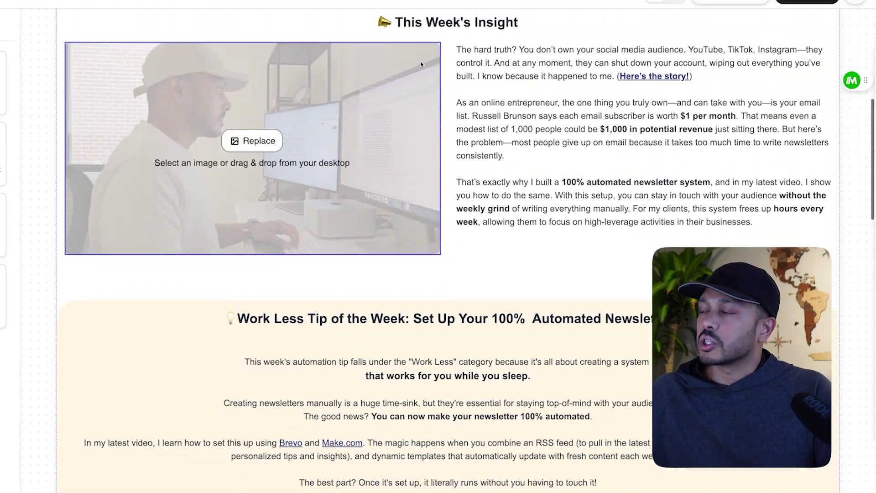
{"action": "scroll", "coordinate": [505, 295], "scroll_direction": "down", "scroll_amount": 20}
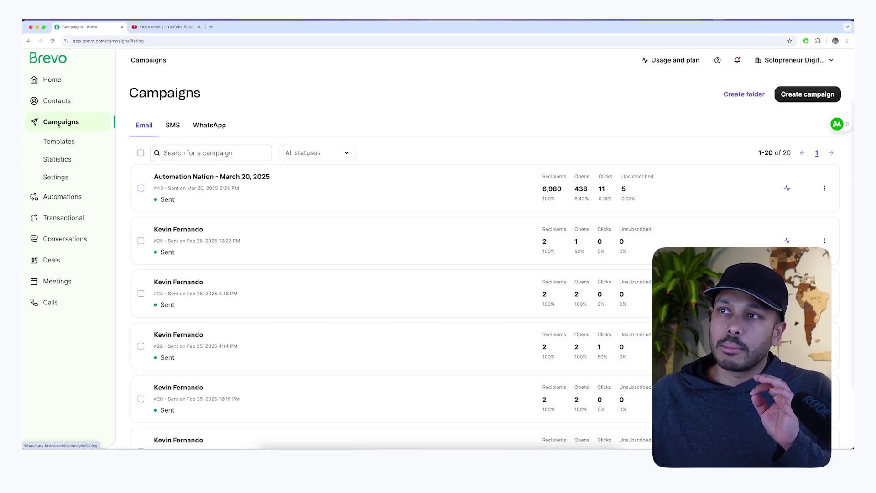
- Create email campaign 'sdfdssd' sent to the Kartra Synced Leads #9 list (6,911 recipients)
{"action": "left_click", "coordinate": [797, 93]}
{"action": "left_click", "coordinate": [209, 204]}
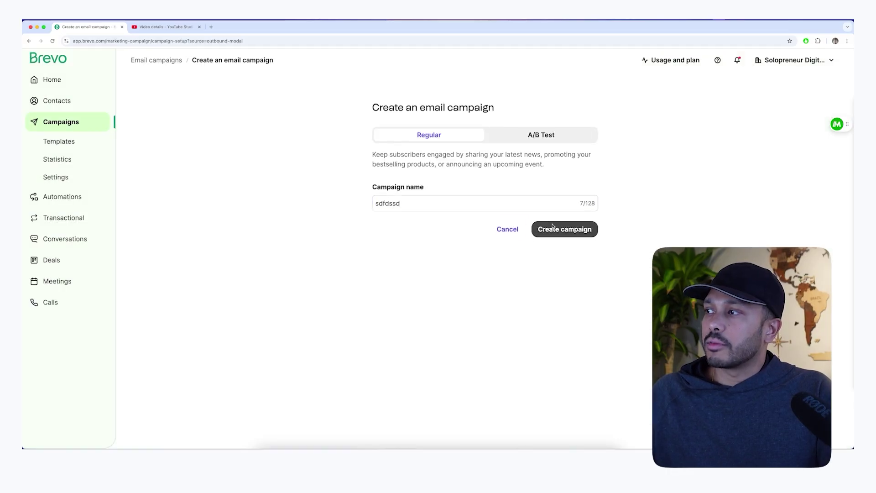
{"action": "left_click", "coordinate": [552, 227]}
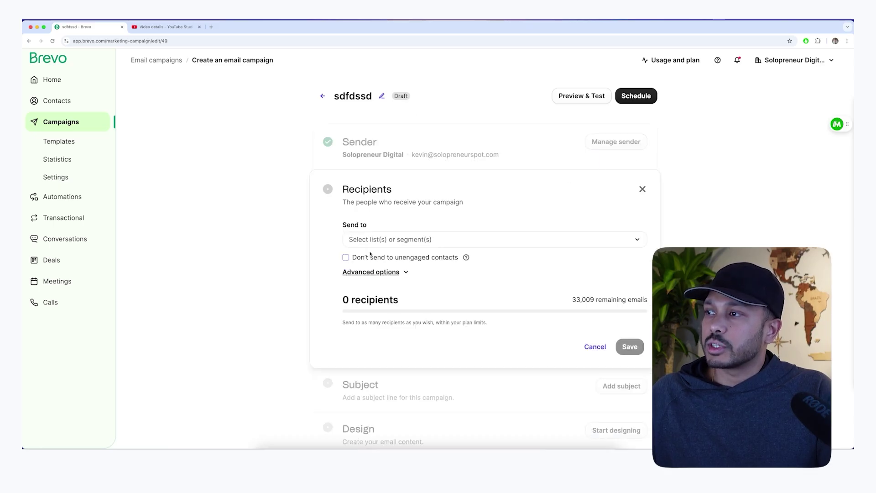
{"action": "left_click", "coordinate": [372, 241]}
{"action": "left_click", "coordinate": [392, 335]}
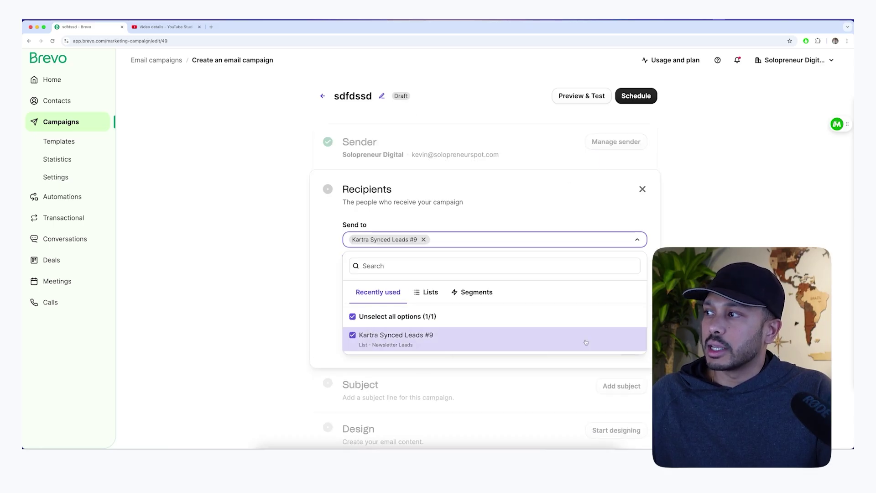
{"action": "left_click", "coordinate": [654, 250]}
{"action": "left_click", "coordinate": [630, 345]}
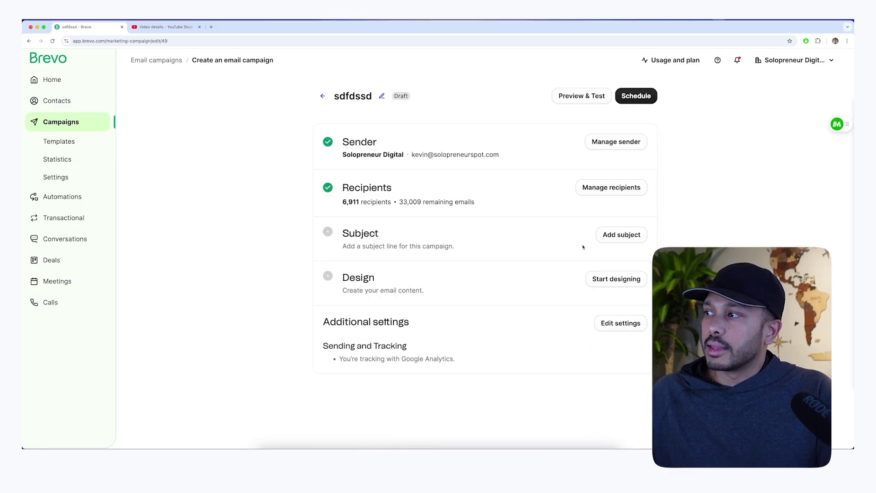
- Add subject 'sfsdfs' and preview text to the campaign, then start designing its email
{"action": "left_click", "coordinate": [628, 237]}
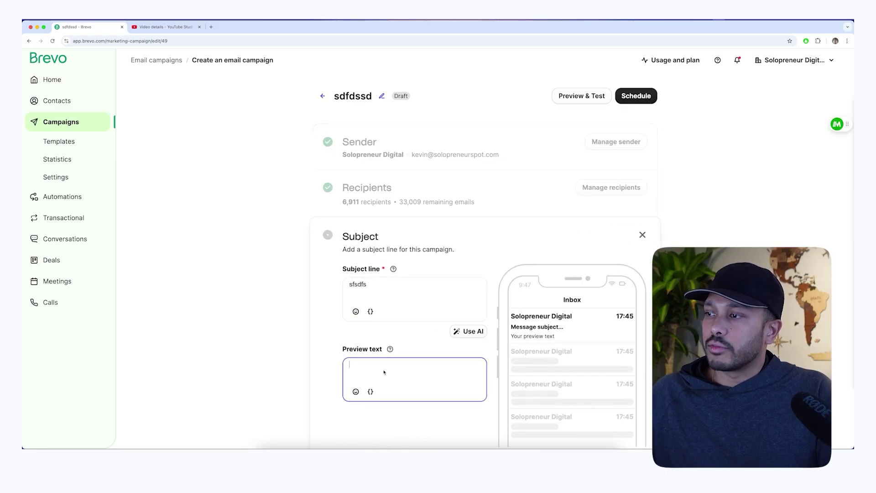
{"action": "scroll", "coordinate": [644, 248], "scroll_direction": "down", "scroll_amount": 3}
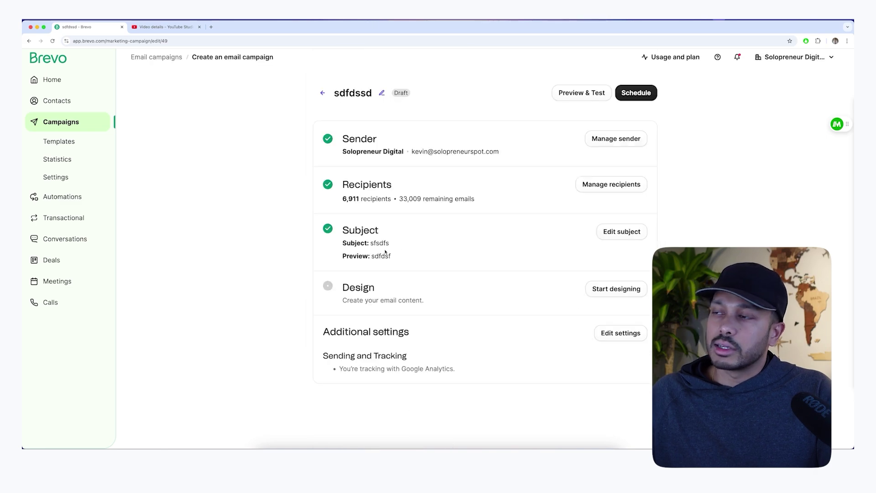
{"action": "left_click", "coordinate": [607, 290]}
- Use the #48 example news template from My templates and save the campaign design
{"action": "left_click", "coordinate": [435, 120]}
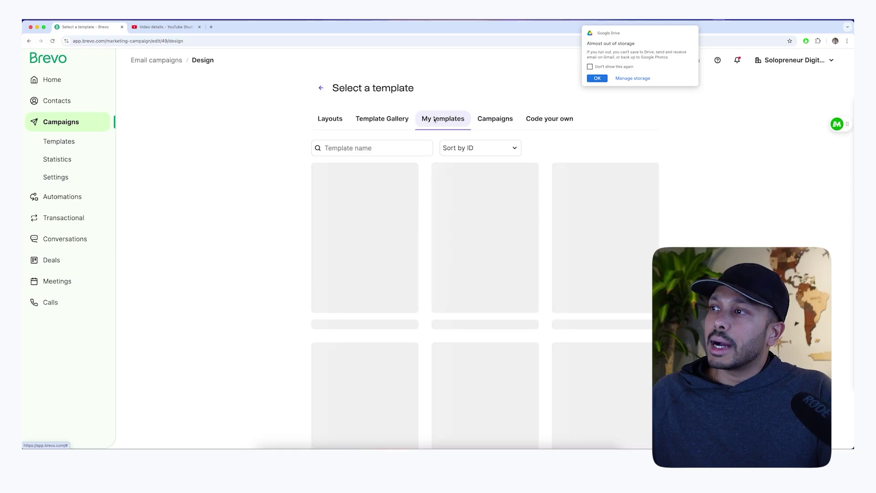
{"action": "scroll", "coordinate": [502, 205], "scroll_direction": "down", "scroll_amount": 6}
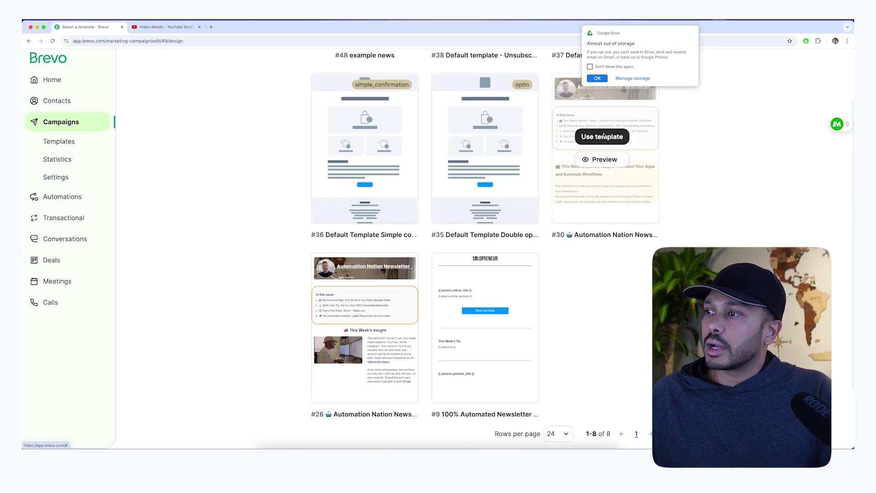
{"action": "scroll", "coordinate": [615, 154], "scroll_direction": "up", "scroll_amount": 6}
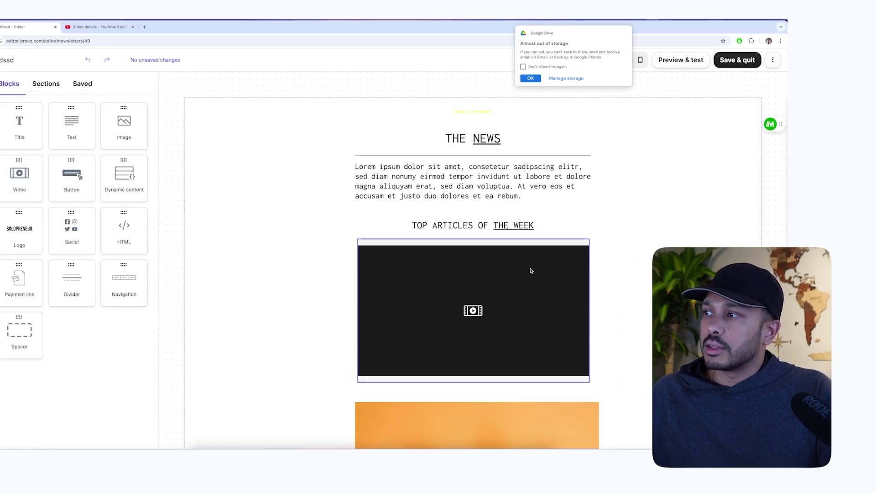
{"action": "scroll", "coordinate": [422, 329], "scroll_direction": "down", "scroll_amount": 9}
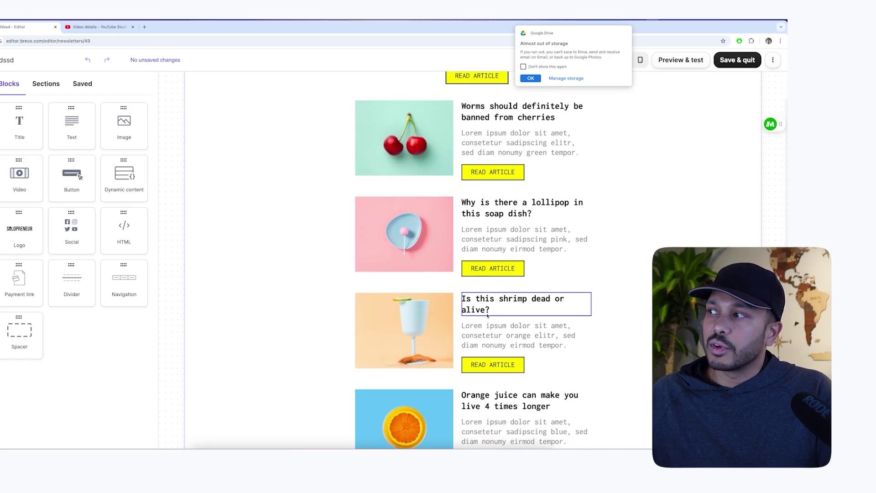
{"action": "scroll", "coordinate": [487, 315], "scroll_direction": "up", "scroll_amount": 10}
{"action": "left_click", "coordinate": [738, 60]}
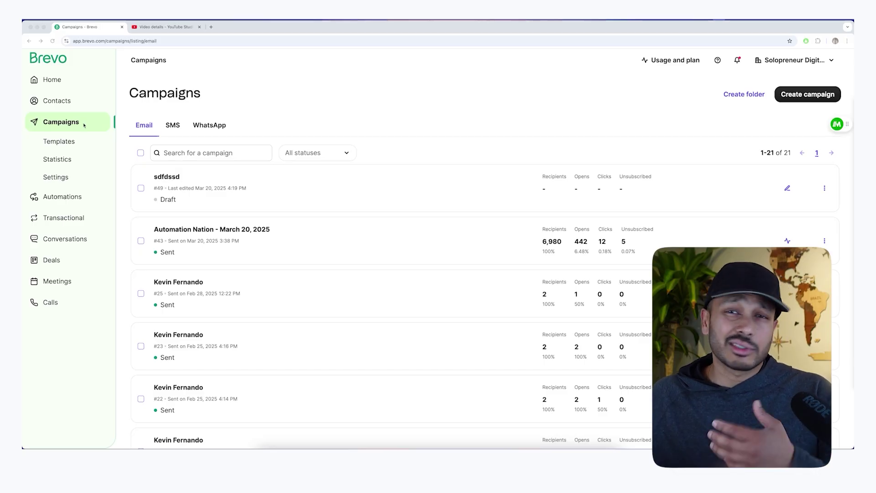
- Go from the campaigns list to the email templates list
{"action": "left_click", "coordinate": [62, 143]}
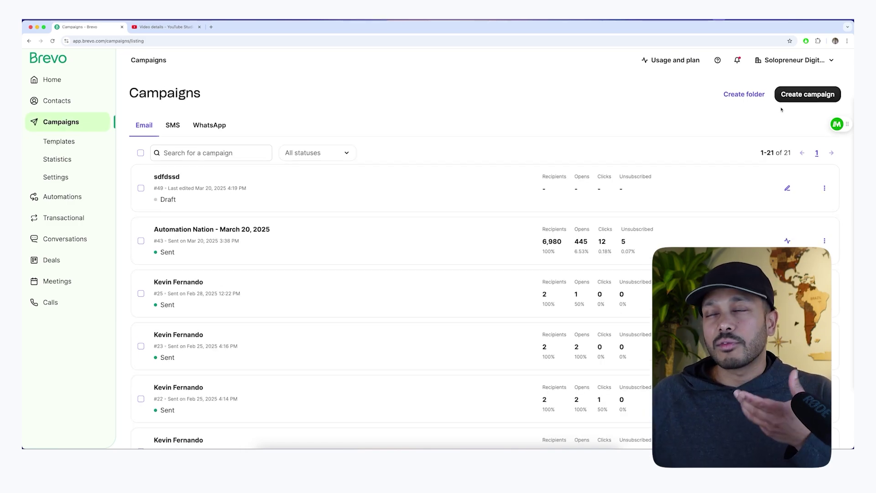
- Create a second email campaign draft, 'sdfsdds', and open its layout template picker
{"action": "left_click", "coordinate": [826, 91]}
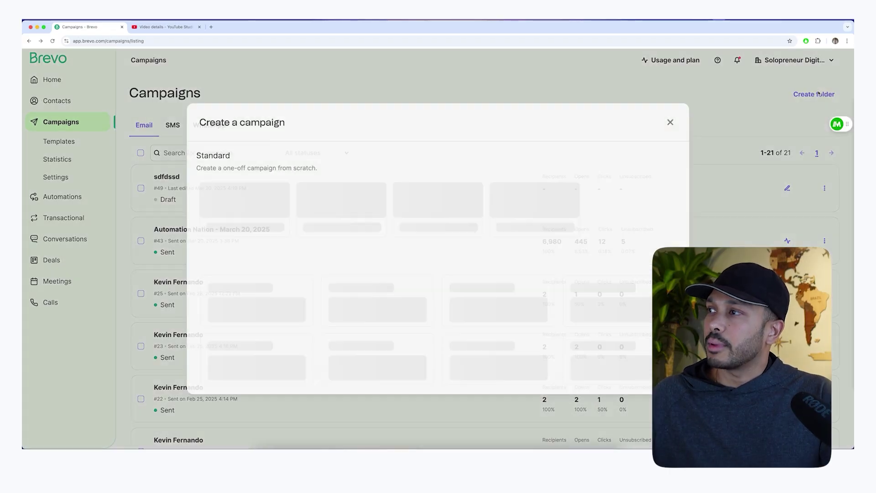
{"action": "left_click", "coordinate": [237, 188]}
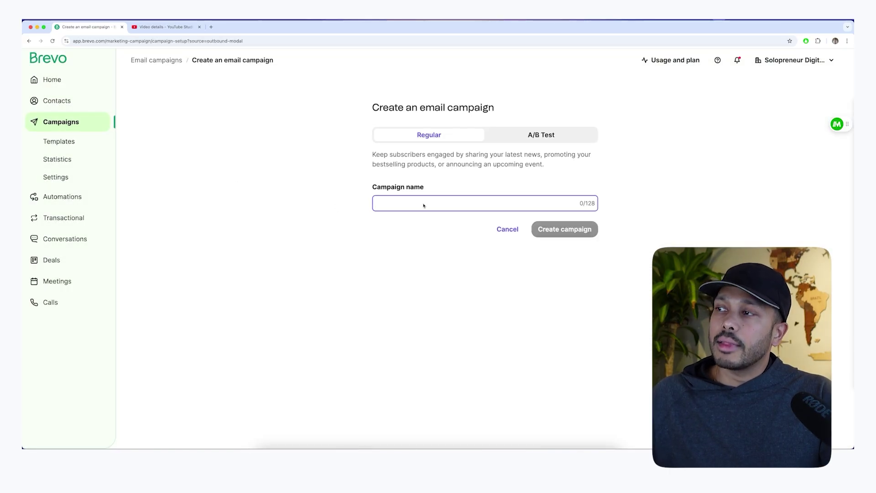
{"action": "left_click", "coordinate": [569, 230]}
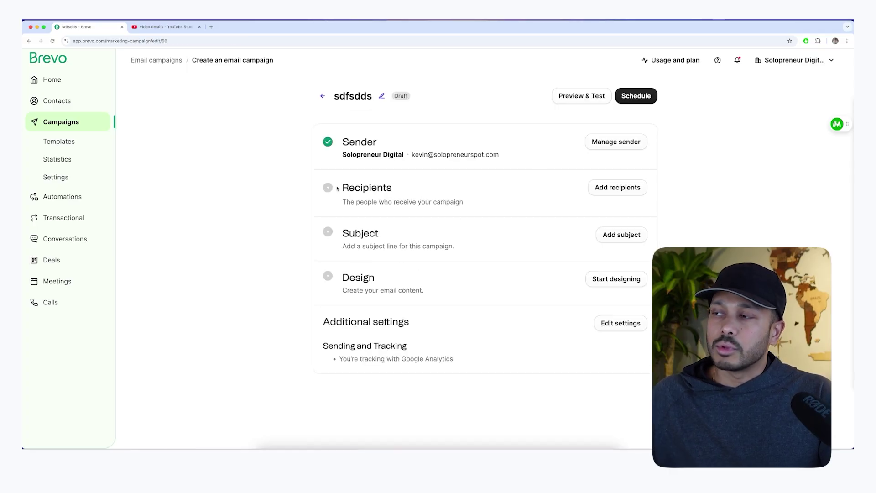
{"action": "left_click", "coordinate": [610, 279]}
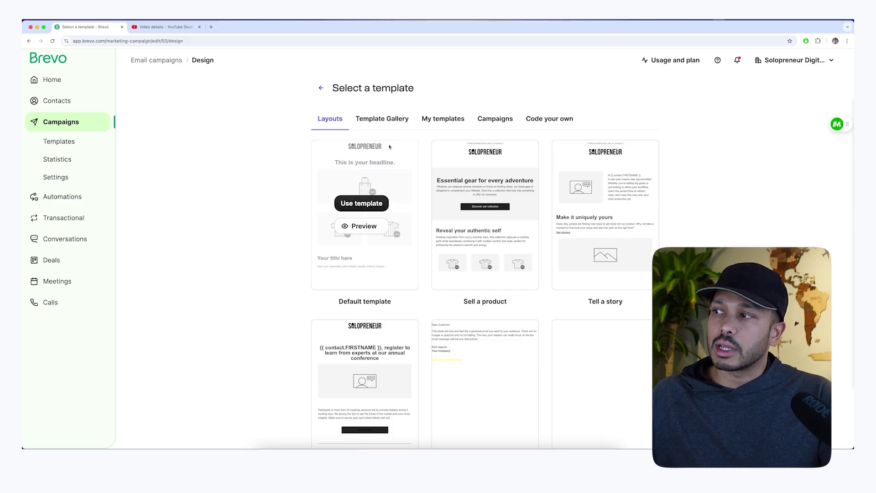
{"action": "mouse_move", "coordinate": [416, 155]}
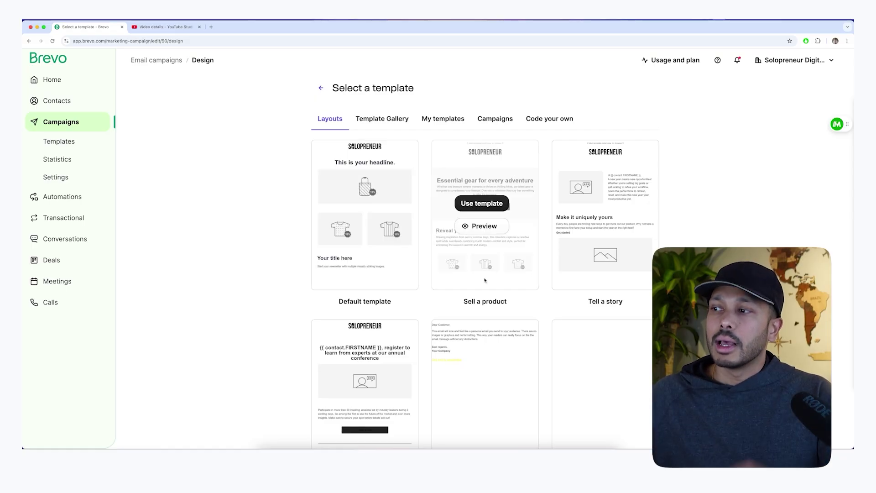
- Scroll down through the campaign's layout template choices
{"action": "scroll", "coordinate": [415, 158], "scroll_direction": "down", "scroll_amount": 3}
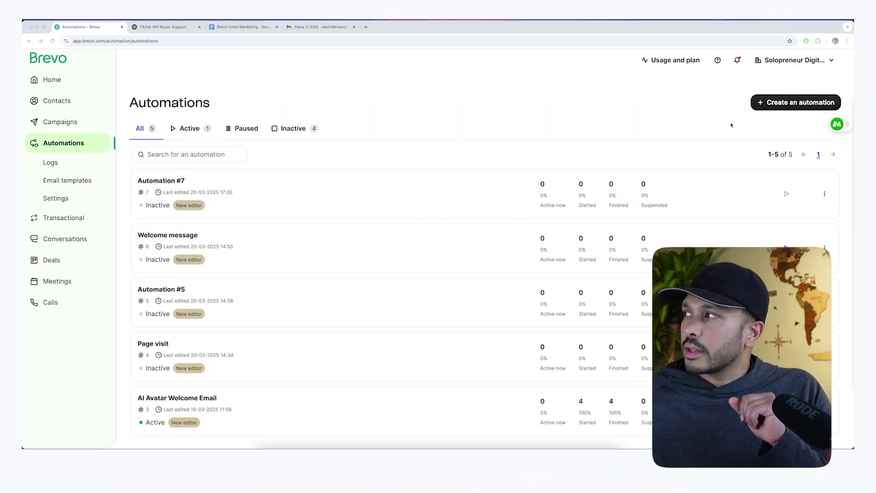
- Create a new automation in the new editor, opening an empty Automation #8 canvas
{"action": "left_click", "coordinate": [787, 103]}
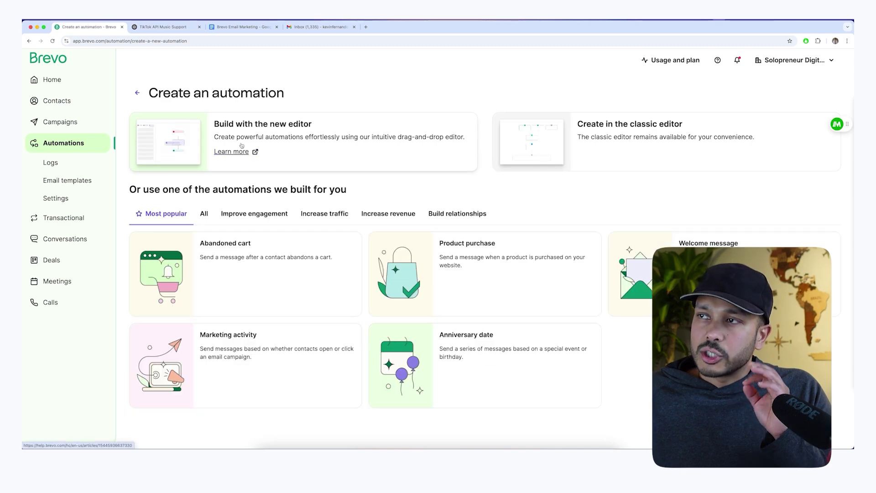
{"action": "left_click", "coordinate": [232, 129]}
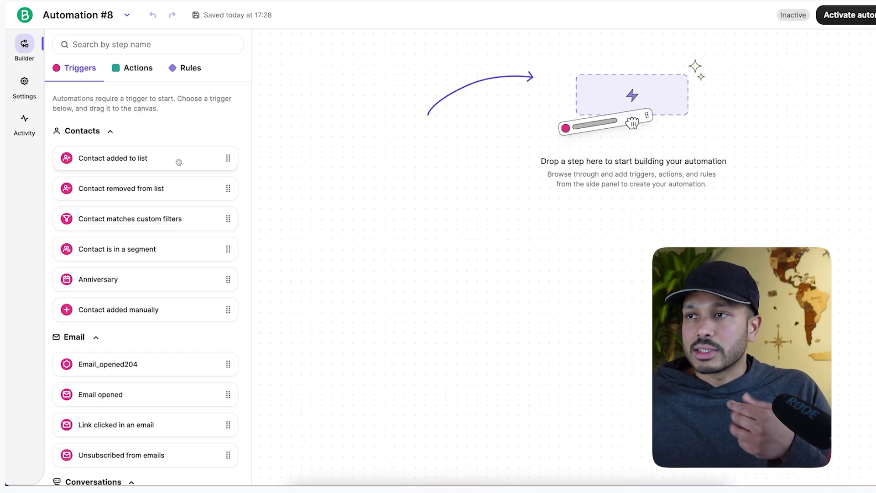
- Trigger Automation #8 when a contact is added to the Kartra Synced Leads #9 list
{"action": "left_click_drag", "start_coordinate": [136, 158], "coordinate": [585, 142]}
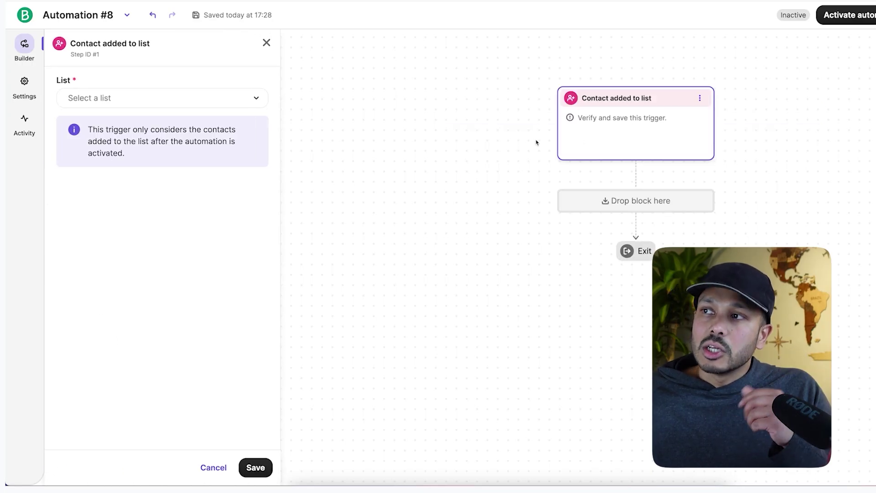
{"action": "left_click", "coordinate": [215, 98]}
{"action": "left_click", "coordinate": [166, 203]}
{"action": "left_click", "coordinate": [141, 189]}
{"action": "left_click", "coordinate": [250, 467]}
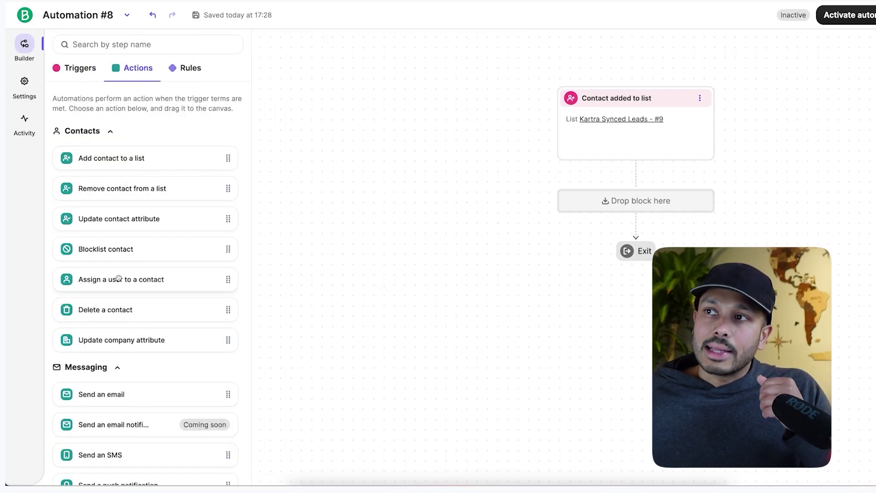
- Browse the triggers and actions, then add a Send an email step below the trigger
{"action": "left_click", "coordinate": [69, 69]}
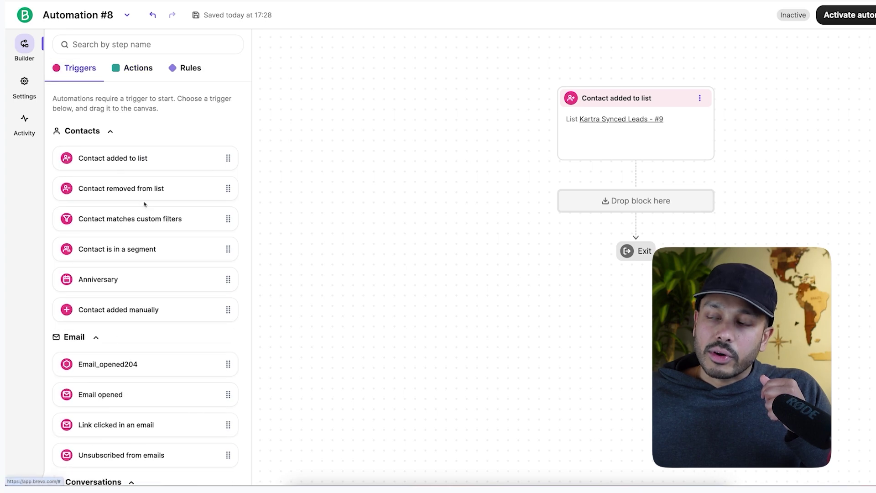
{"action": "scroll", "coordinate": [142, 203], "scroll_direction": "down", "scroll_amount": 10}
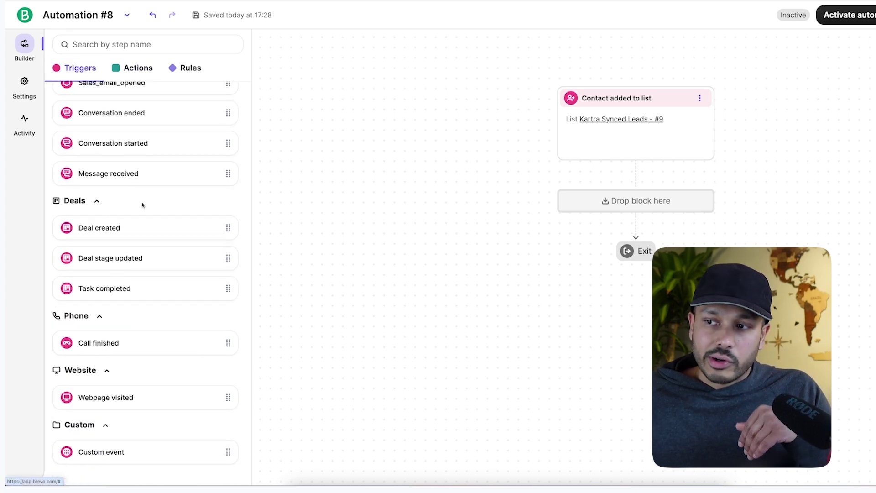
{"action": "scroll", "coordinate": [143, 205], "scroll_direction": "up", "scroll_amount": 10}
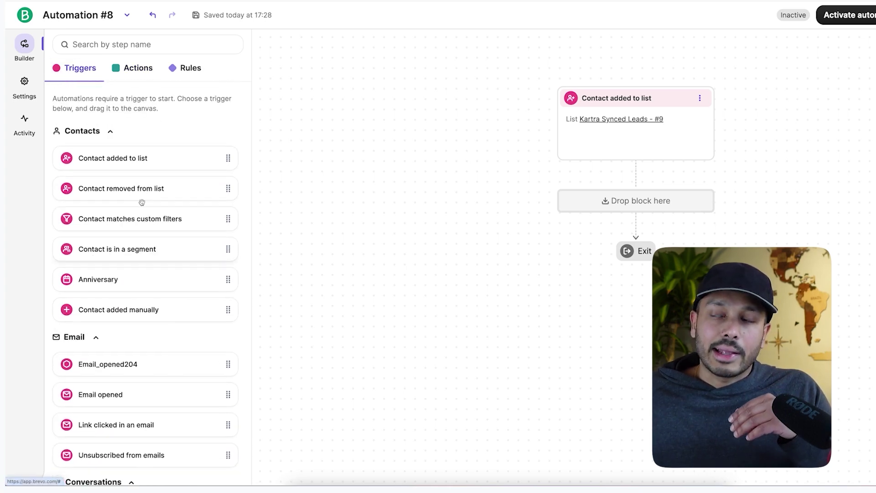
{"action": "left_click", "coordinate": [126, 69]}
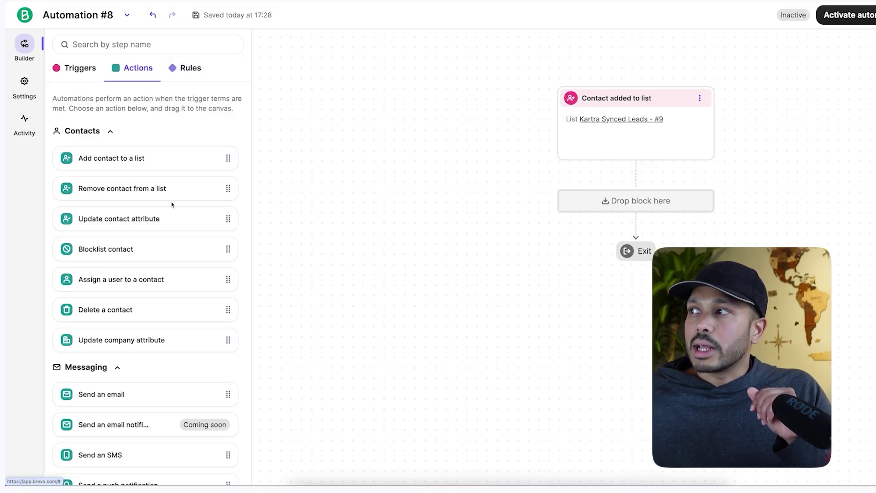
{"action": "scroll", "coordinate": [213, 235], "scroll_direction": "down", "scroll_amount": 1}
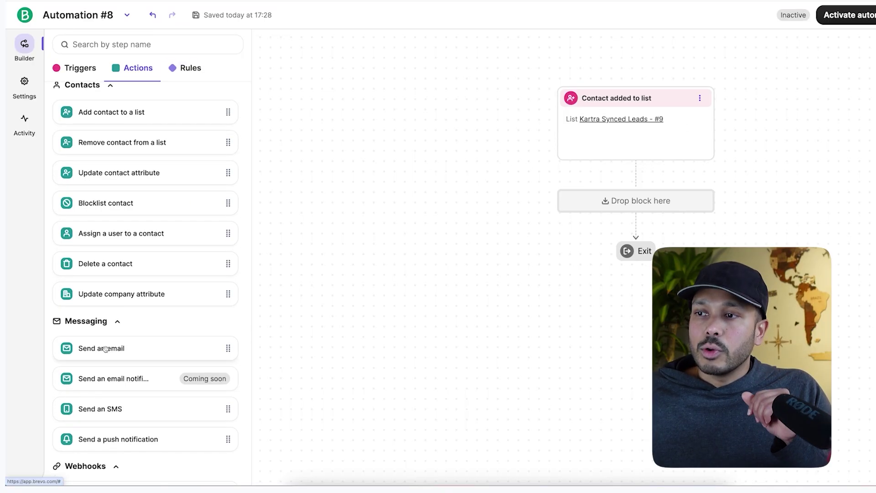
{"action": "left_click_drag", "start_coordinate": [105, 349], "coordinate": [594, 201]}
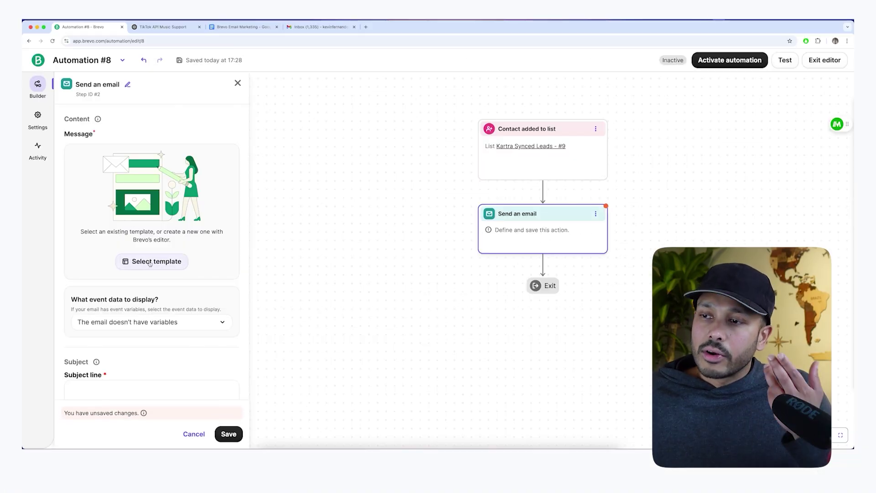
- Give the first email the example news template with subject 'test' and save it
{"action": "left_click", "coordinate": [151, 262]}
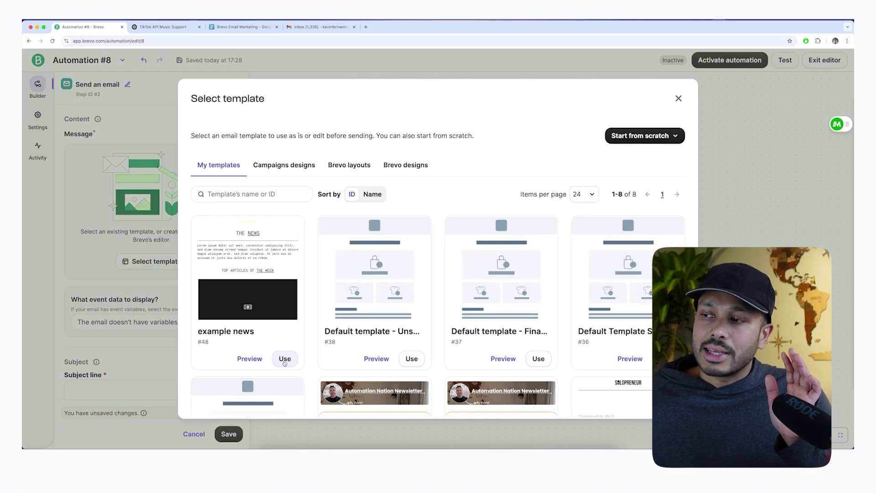
{"action": "left_click", "coordinate": [285, 359]}
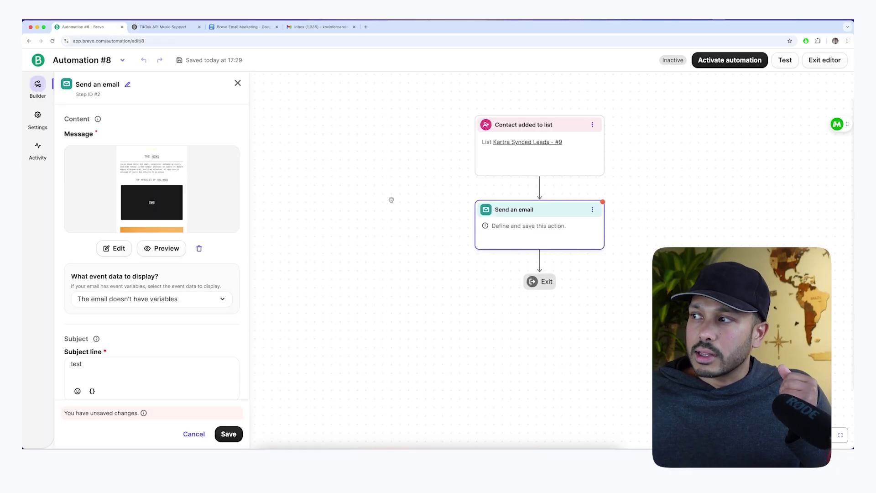
{"action": "scroll", "coordinate": [124, 360], "scroll_direction": "down", "scroll_amount": 5}
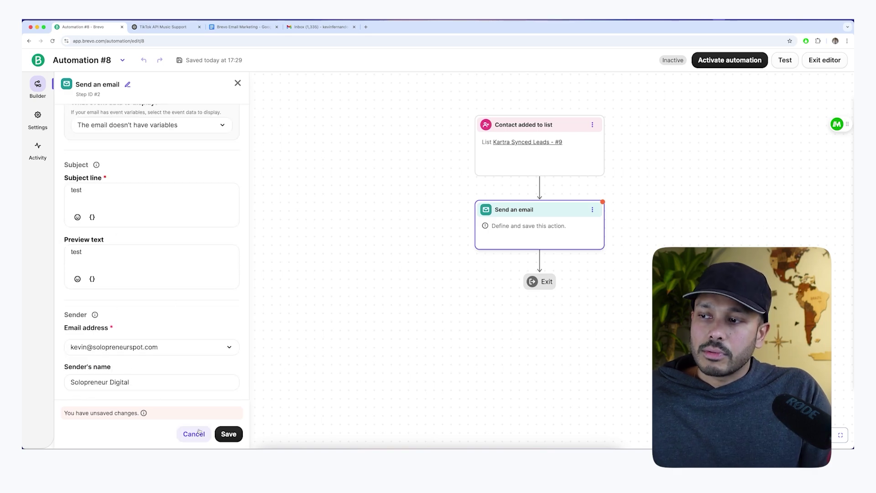
{"action": "left_click", "coordinate": [228, 433]}
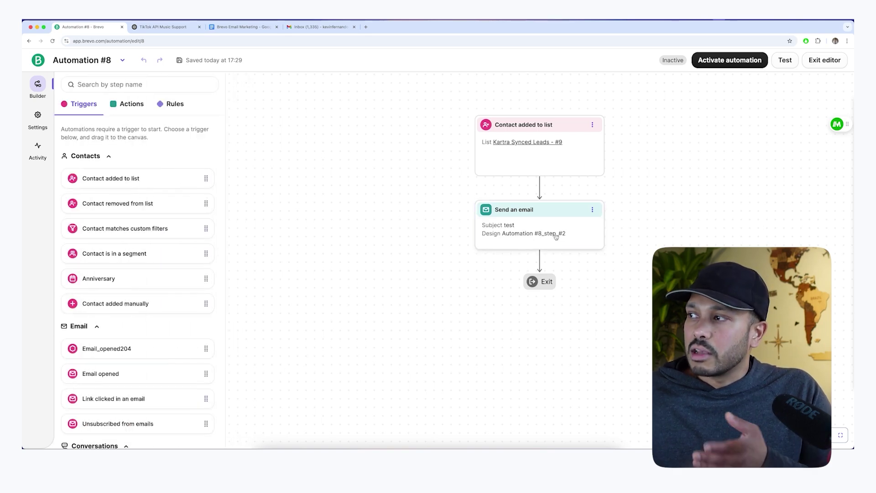
- Add a time delay of 1 day after the first email and save it
{"action": "scroll", "coordinate": [147, 329], "scroll_direction": "down", "scroll_amount": 5}
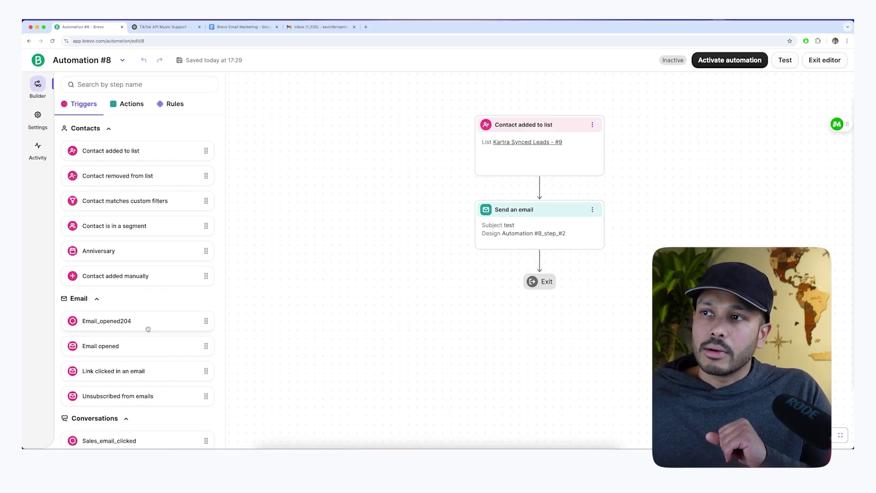
{"action": "scroll", "coordinate": [148, 331], "scroll_direction": "down", "scroll_amount": 4}
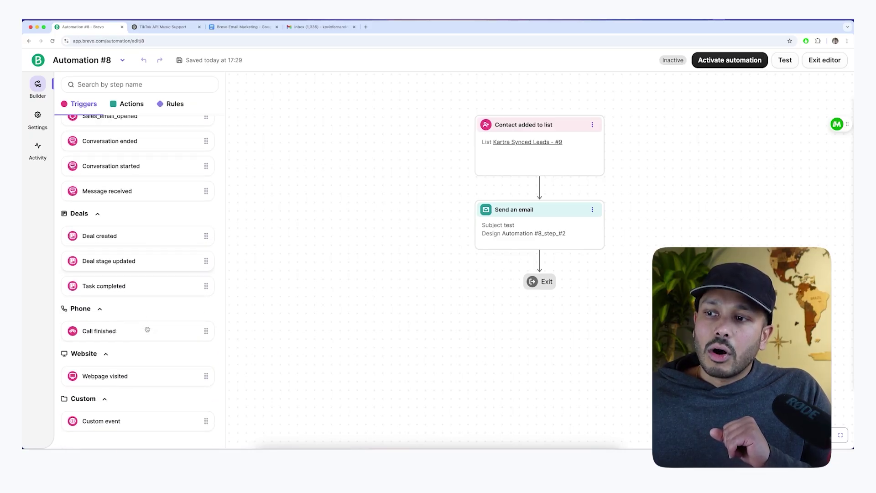
{"action": "left_click", "coordinate": [165, 112]}
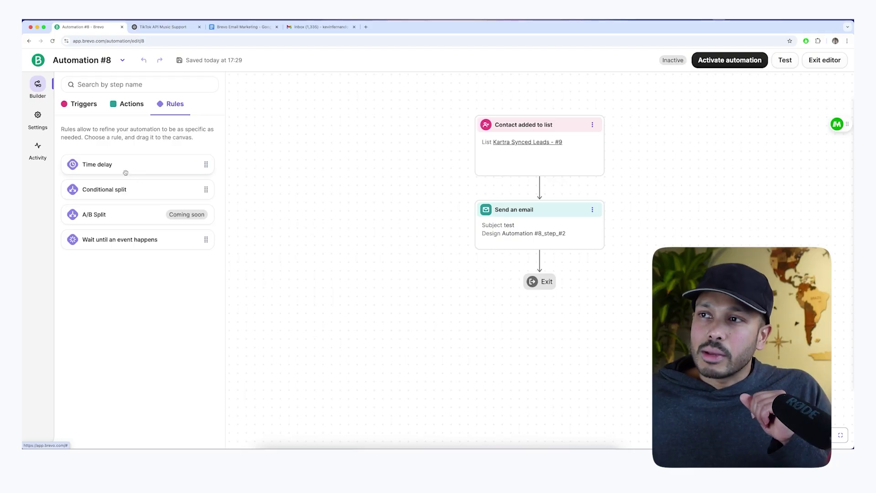
{"action": "left_click_drag", "start_coordinate": [124, 172], "coordinate": [520, 266]}
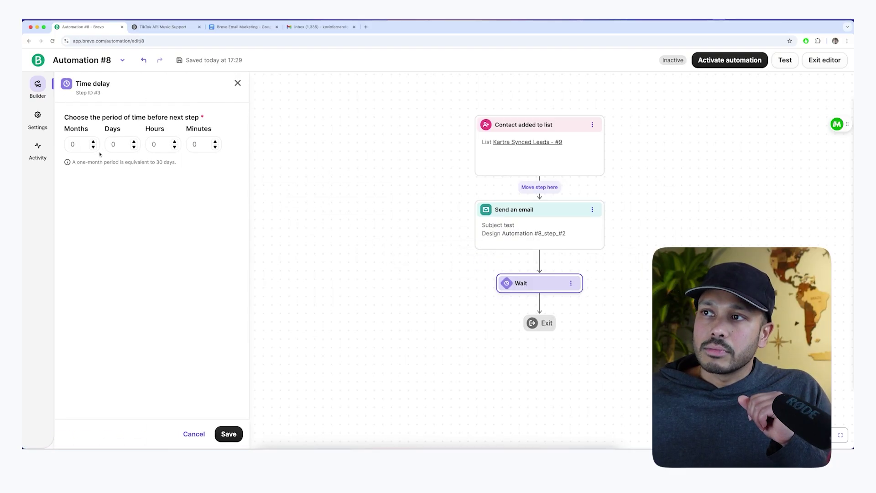
{"action": "left_click", "coordinate": [134, 142]}
{"action": "left_click", "coordinate": [228, 434]}
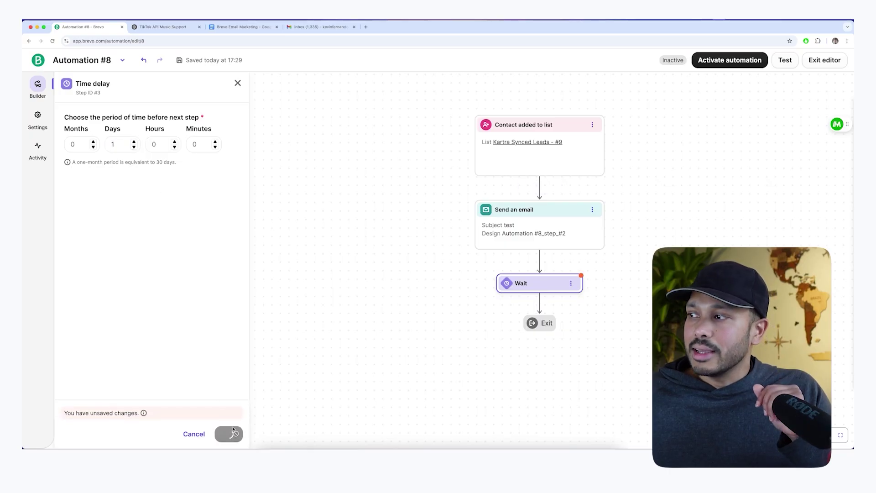
- Add a second Send an email step below the 1-day wait
{"action": "left_click", "coordinate": [131, 104]}
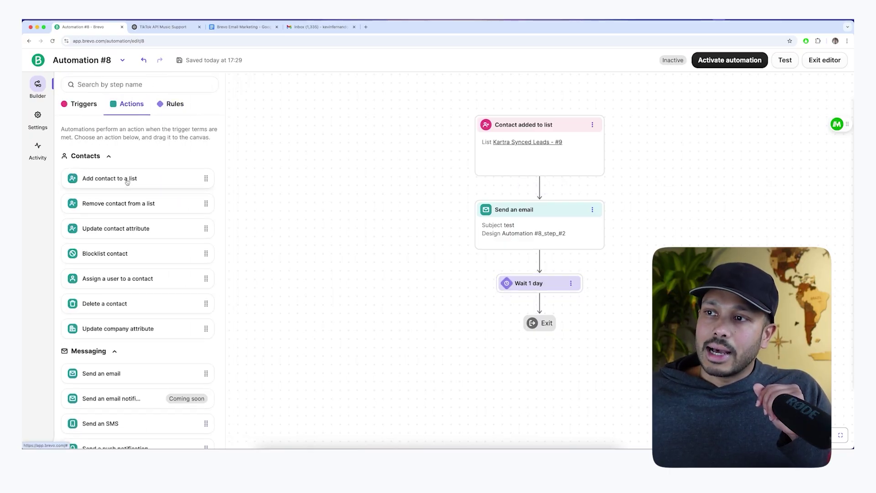
{"action": "scroll", "coordinate": [165, 291], "scroll_direction": "down", "scroll_amount": 2}
{"action": "left_click_drag", "start_coordinate": [105, 345], "coordinate": [538, 312]}
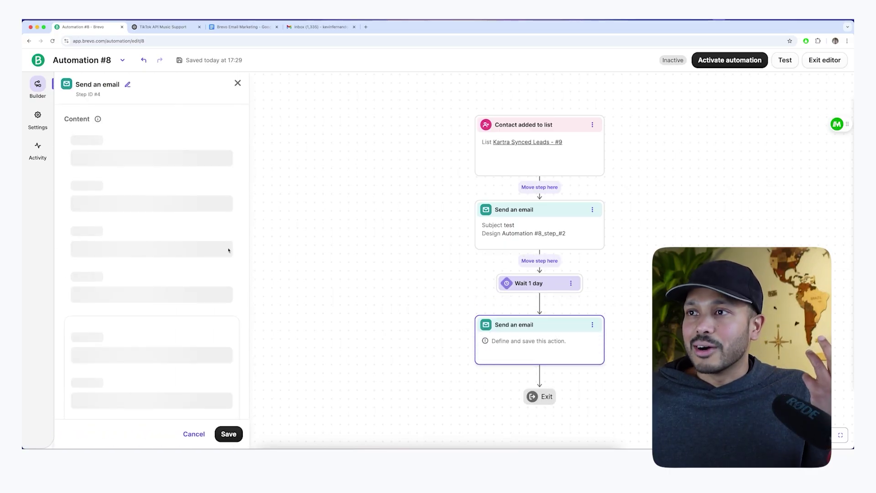
- Apply the example news template with subject 'test' to the second email and save it
{"action": "left_click", "coordinate": [152, 260]}
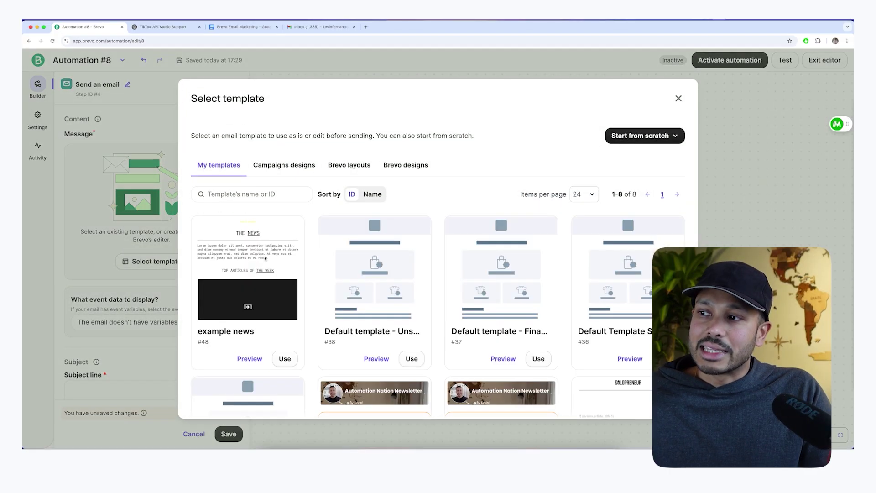
{"action": "left_click", "coordinate": [285, 358]}
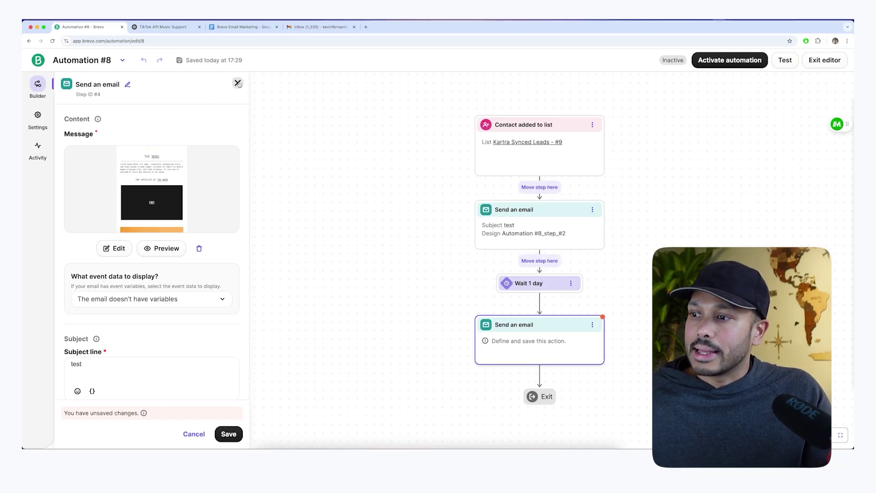
{"action": "left_click", "coordinate": [235, 429]}
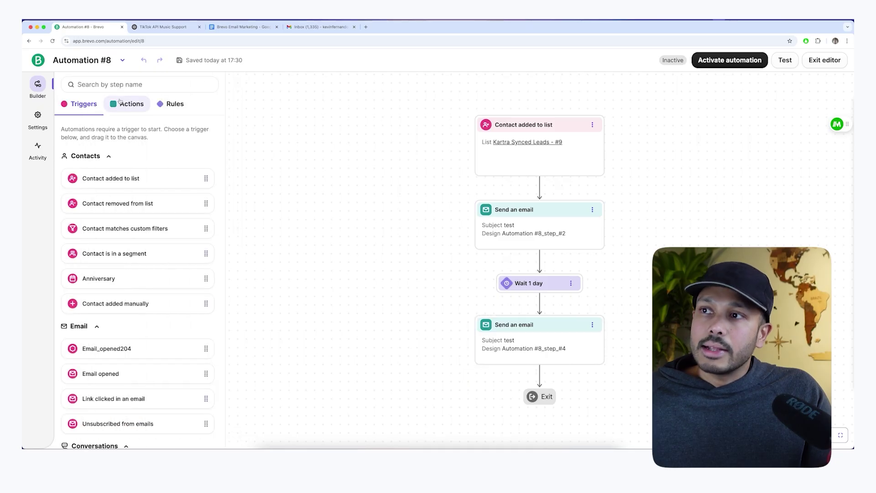
{"action": "left_click", "coordinate": [122, 107]}
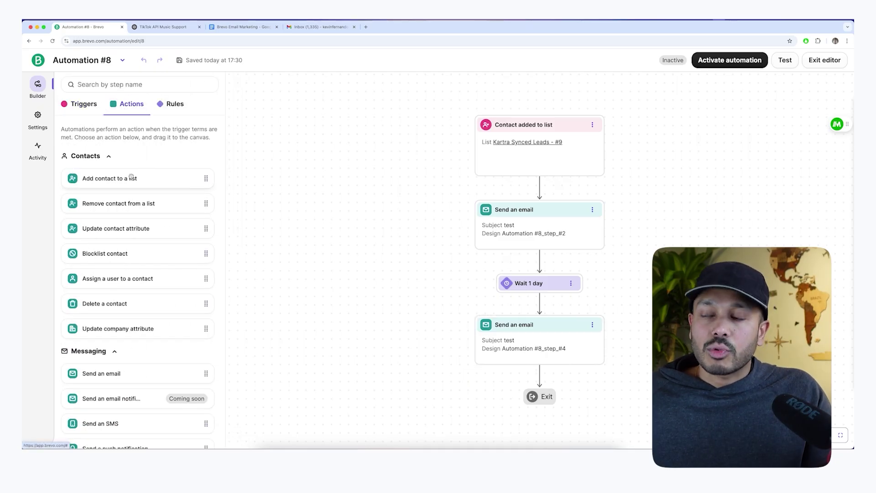
- Scroll through the available actions, then bring up the Rules list with split and wait options
{"action": "scroll", "coordinate": [118, 289], "scroll_direction": "down", "scroll_amount": 2}
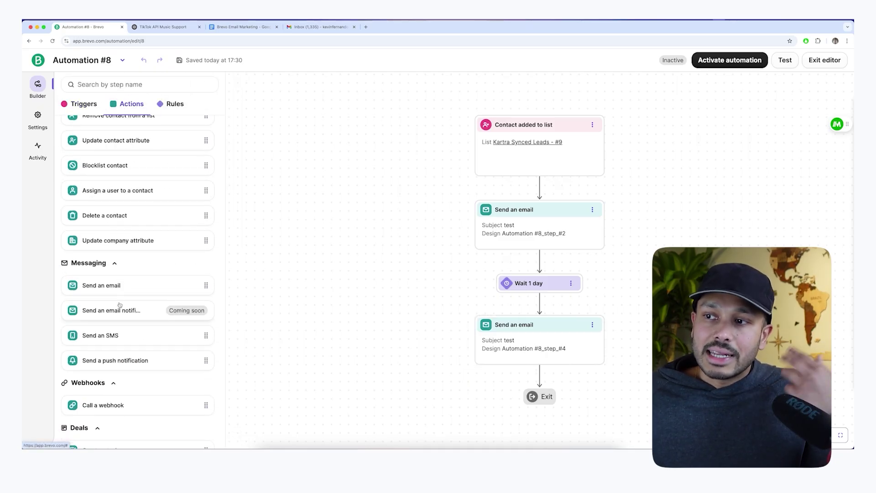
{"action": "scroll", "coordinate": [122, 334], "scroll_direction": "down", "scroll_amount": 3}
{"action": "scroll", "coordinate": [123, 338], "scroll_direction": "down", "scroll_amount": 2}
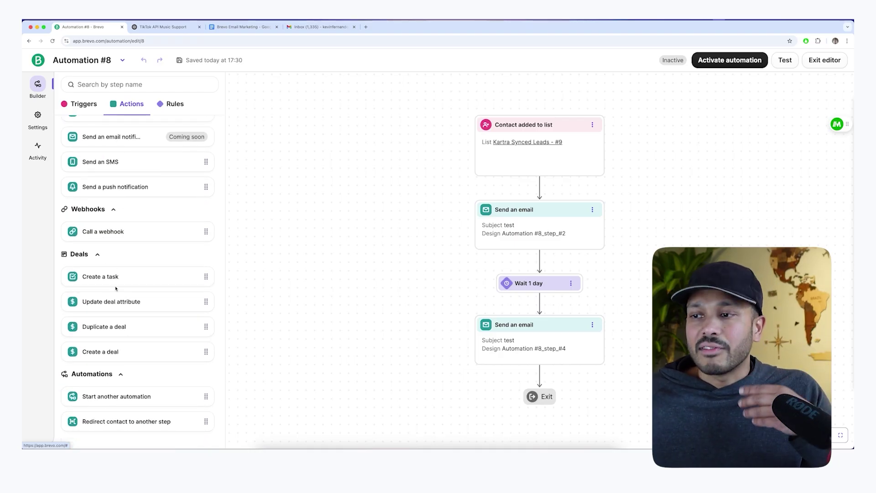
{"action": "scroll", "coordinate": [122, 416], "scroll_direction": "up", "scroll_amount": 4}
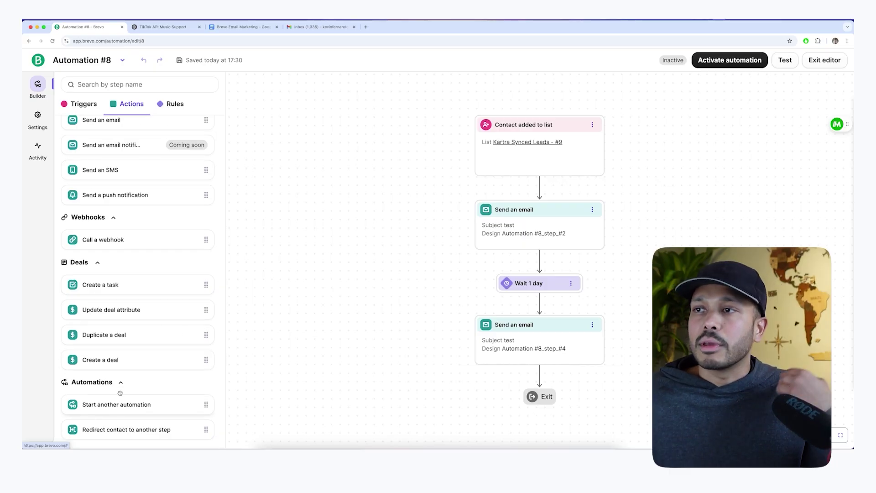
{"action": "scroll", "coordinate": [126, 396], "scroll_direction": "up", "scroll_amount": 3}
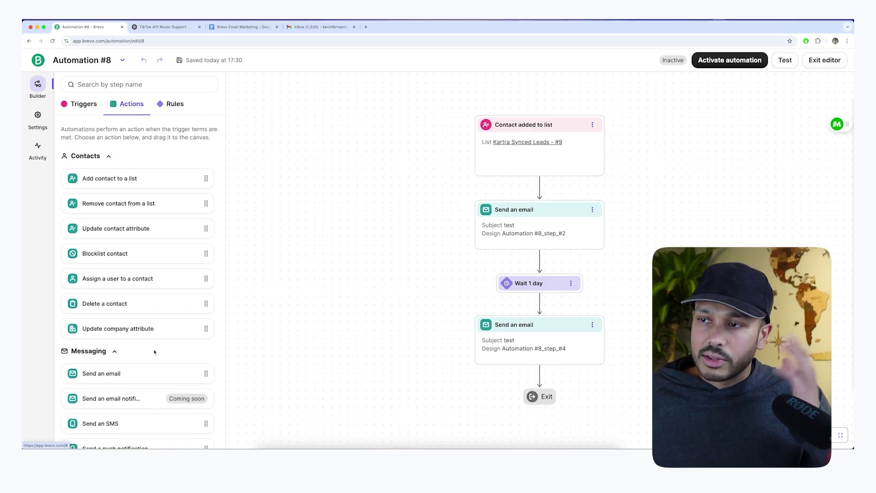
{"action": "left_click", "coordinate": [170, 105]}
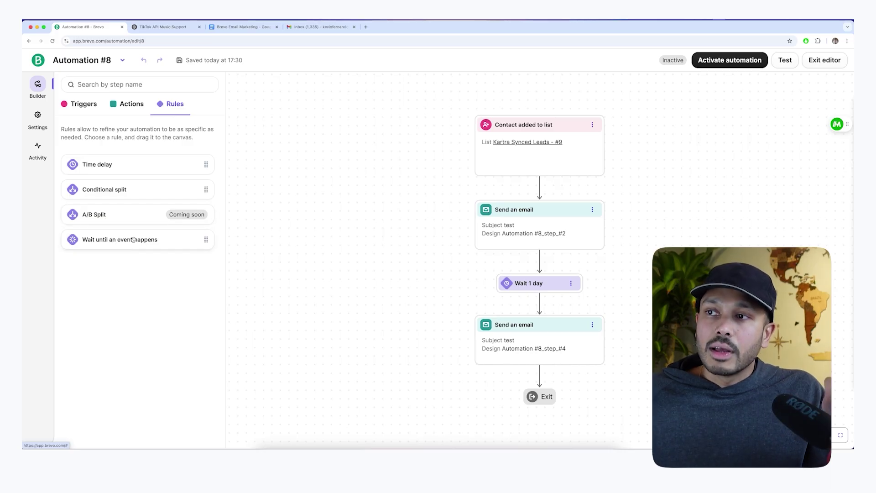
- Add a conditional split after the second email using the US and Canada #1 segment
{"action": "left_click_drag", "start_coordinate": [98, 192], "coordinate": [520, 378]}
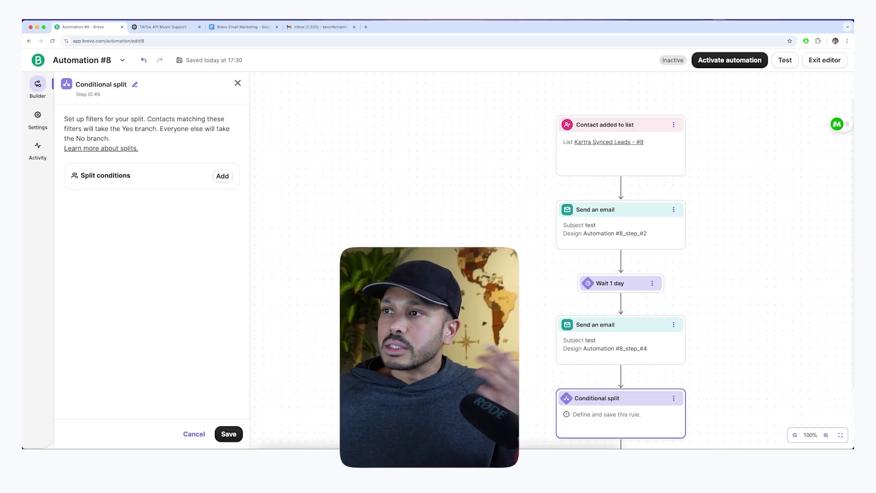
{"action": "left_click", "coordinate": [223, 176]}
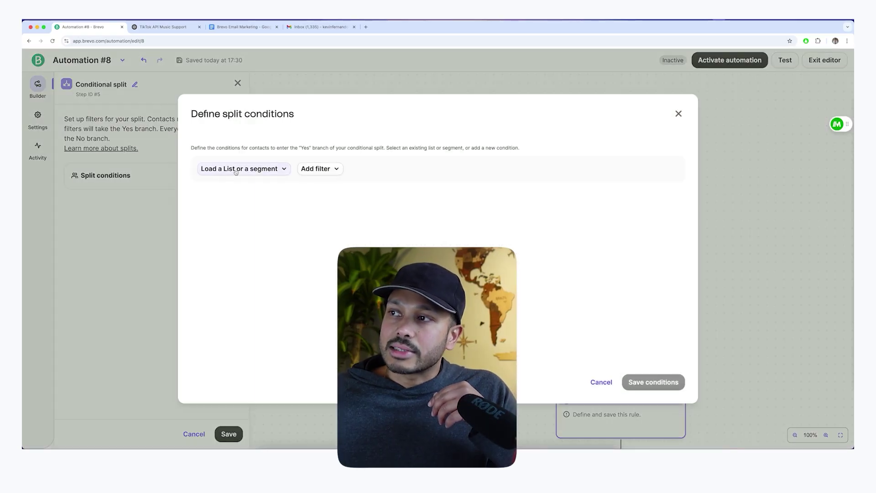
{"action": "left_click", "coordinate": [236, 169]}
{"action": "left_click", "coordinate": [271, 220]}
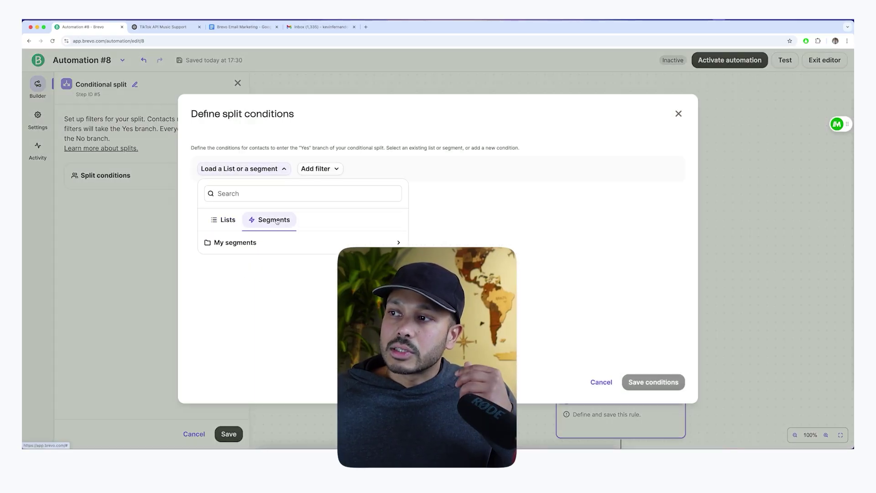
{"action": "left_click", "coordinate": [236, 246]}
{"action": "left_click", "coordinate": [233, 272]}
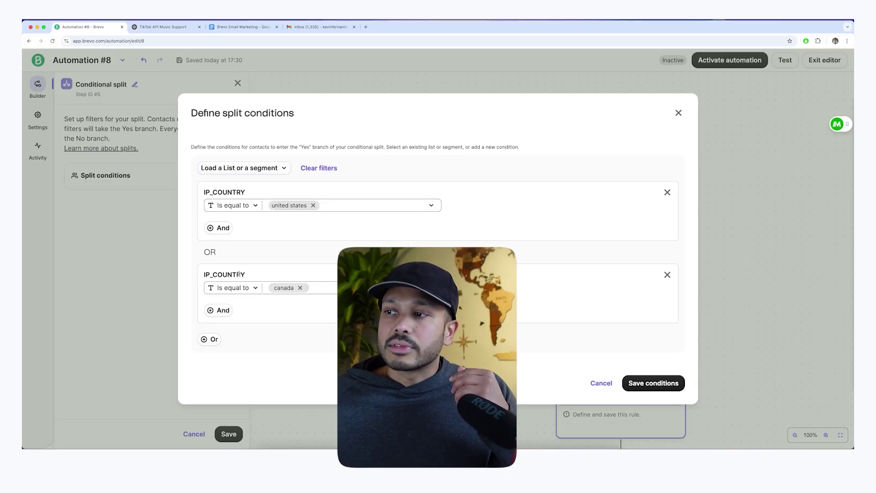
{"action": "left_click", "coordinate": [657, 383]}
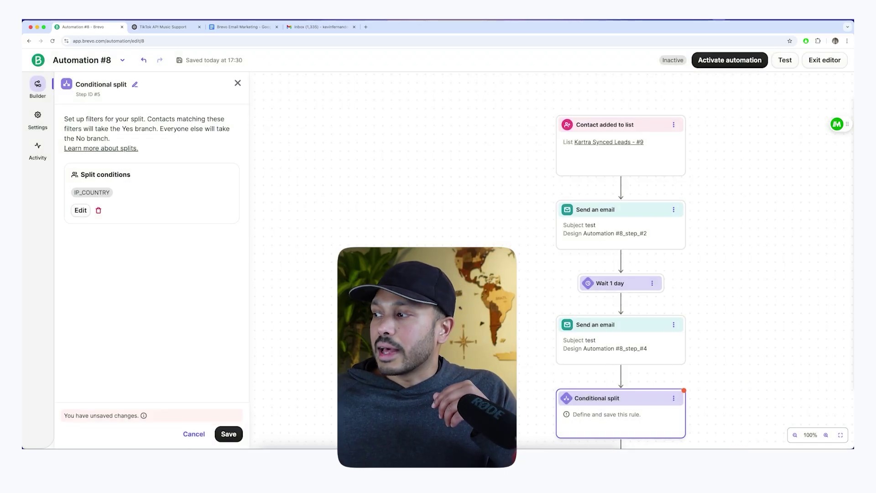
- Review the split settings and close the panel without saving
{"action": "scroll", "coordinate": [525, 403], "scroll_direction": "down", "scroll_amount": 2}
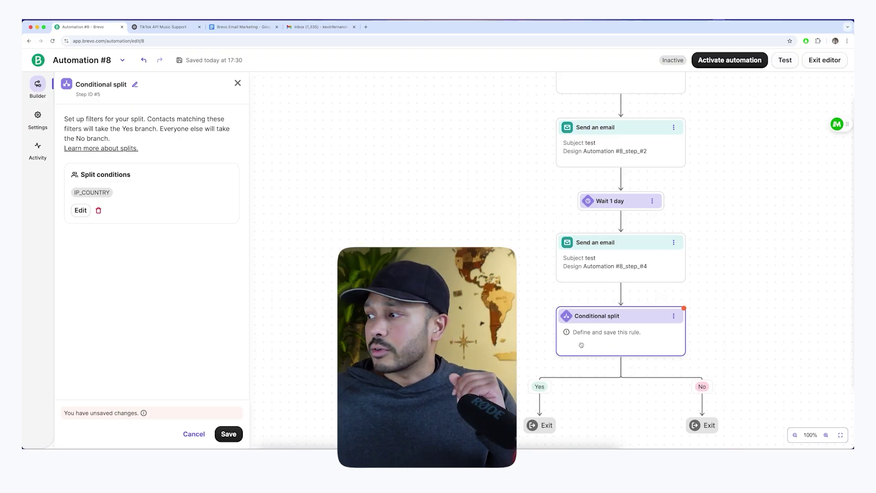
{"action": "scroll", "coordinate": [579, 346], "scroll_direction": "down", "scroll_amount": 1}
{"action": "scroll", "coordinate": [776, 387], "scroll_direction": "down", "scroll_amount": 1}
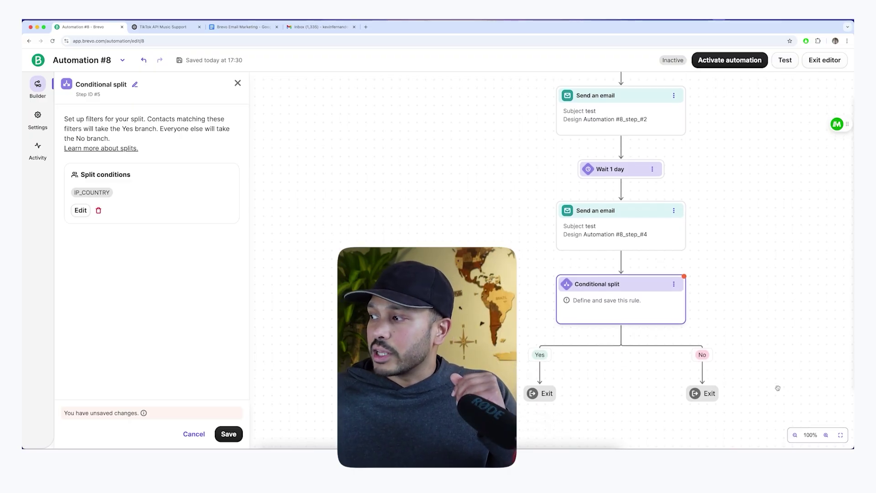
{"action": "left_click", "coordinate": [191, 433]}
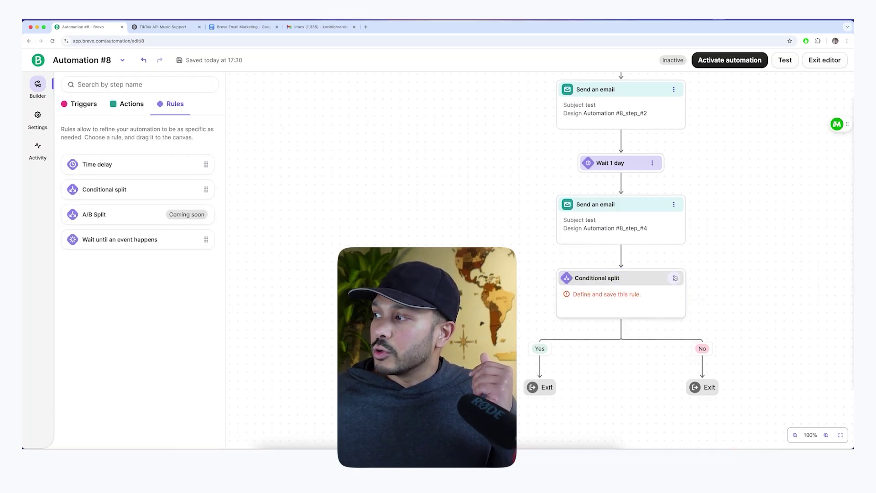
- Delete the conditional split and add a wait until Email opened, for up to 1 day
{"action": "left_click", "coordinate": [693, 298]}
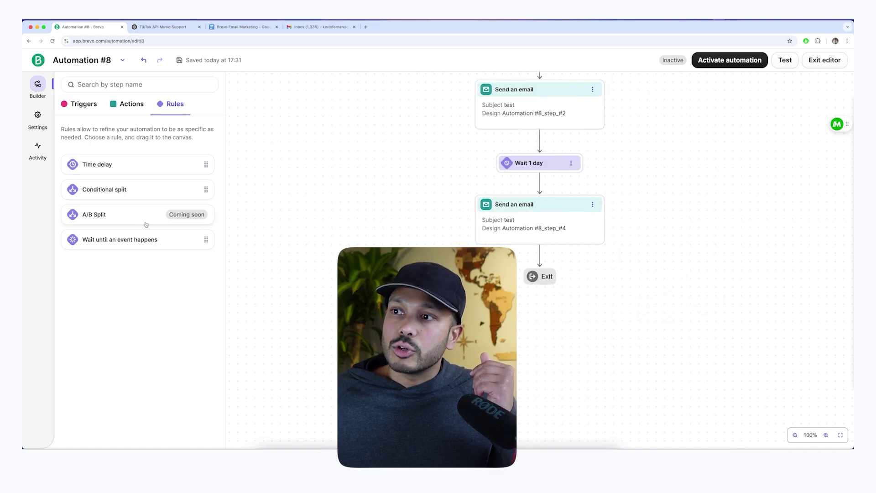
{"action": "left_click_drag", "start_coordinate": [107, 238], "coordinate": [563, 255]}
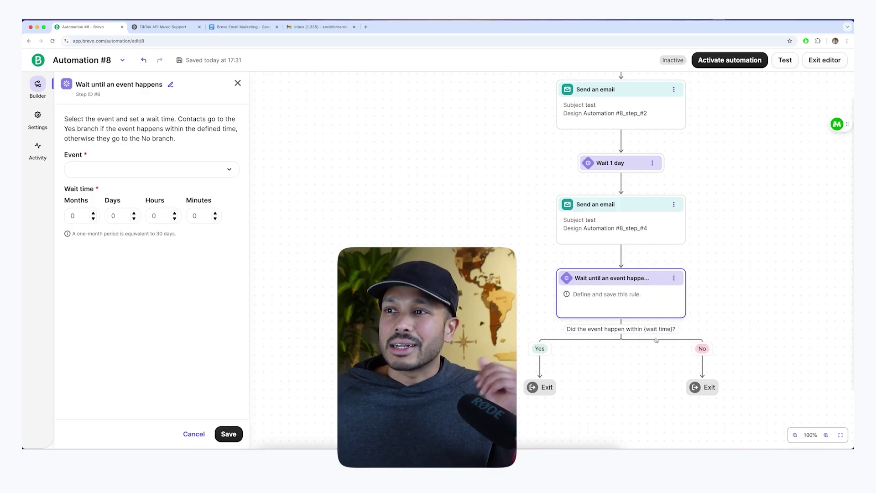
{"action": "left_click", "coordinate": [120, 170]}
{"action": "left_click", "coordinate": [118, 209]}
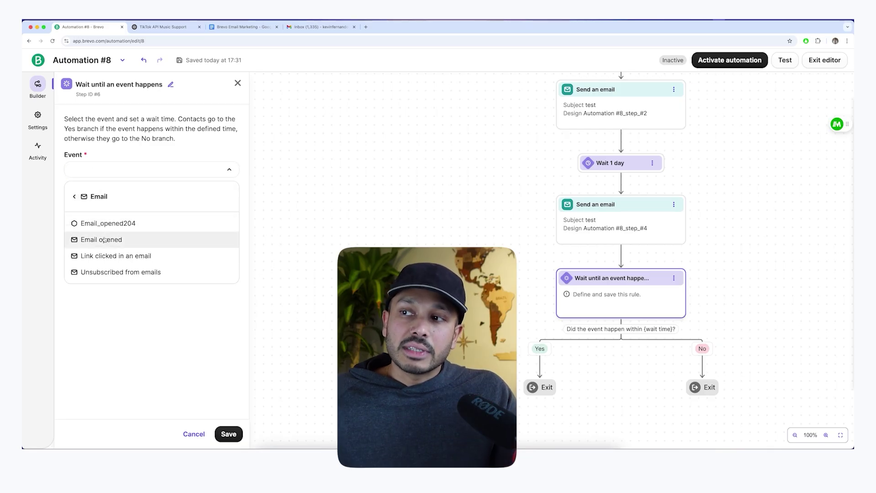
{"action": "left_click", "coordinate": [105, 239]}
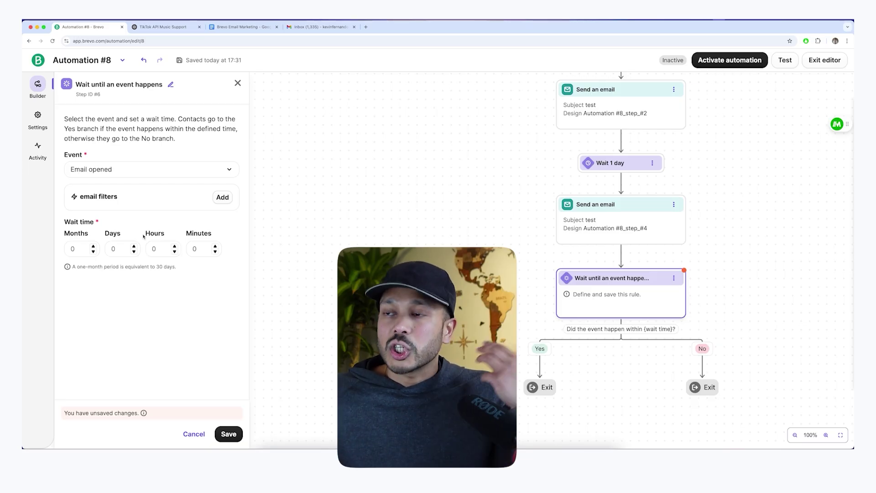
{"action": "left_click", "coordinate": [134, 246]}
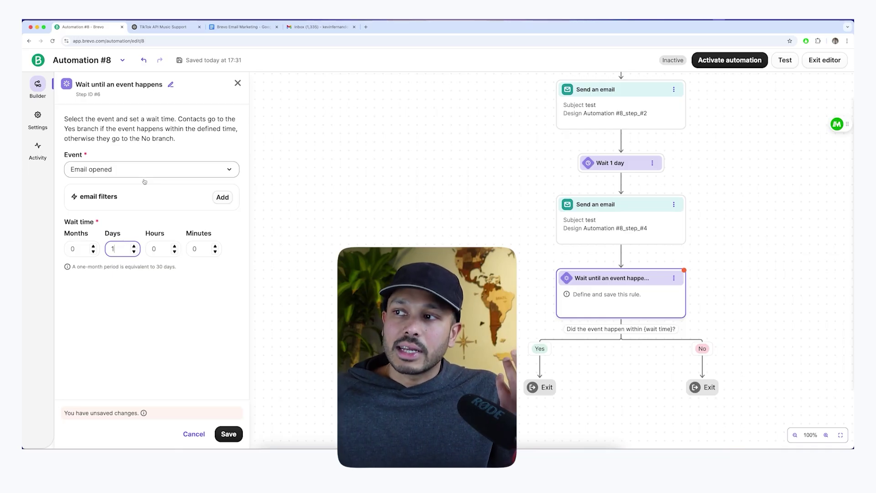
- Try an any-type email filter and a name filter on the event, then discard them
{"action": "left_click", "coordinate": [222, 197]}
{"action": "left_click", "coordinate": [244, 193]}
{"action": "left_click", "coordinate": [248, 211]}
{"action": "left_click", "coordinate": [233, 211]}
{"action": "left_click", "coordinate": [271, 231]}
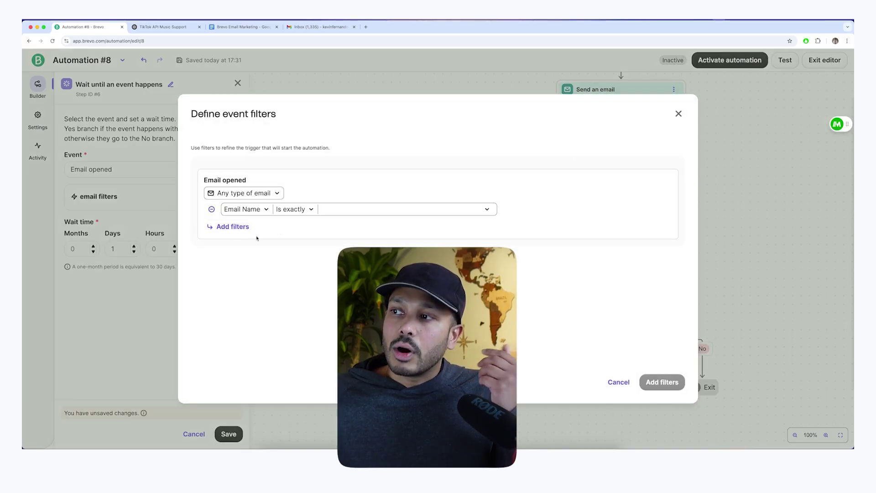
{"action": "left_click", "coordinate": [618, 382]}
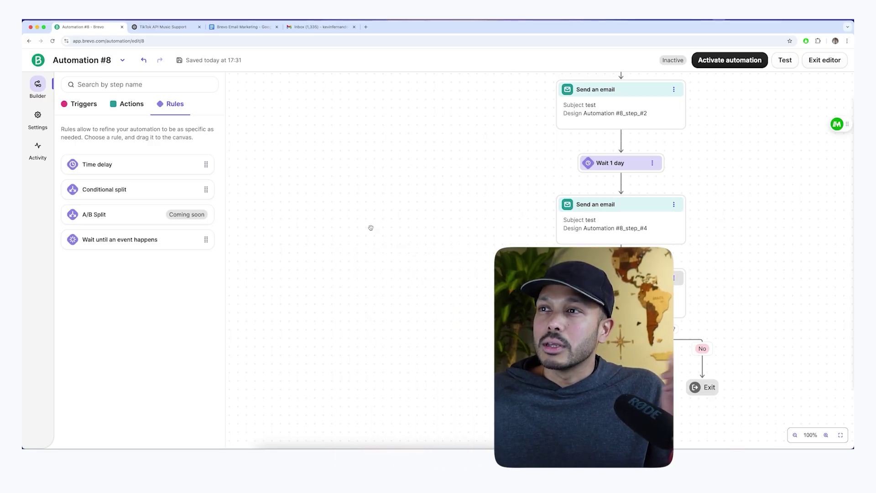
- Browse the triggers, then leave the automation editor without saving
{"action": "left_click", "coordinate": [73, 104]}
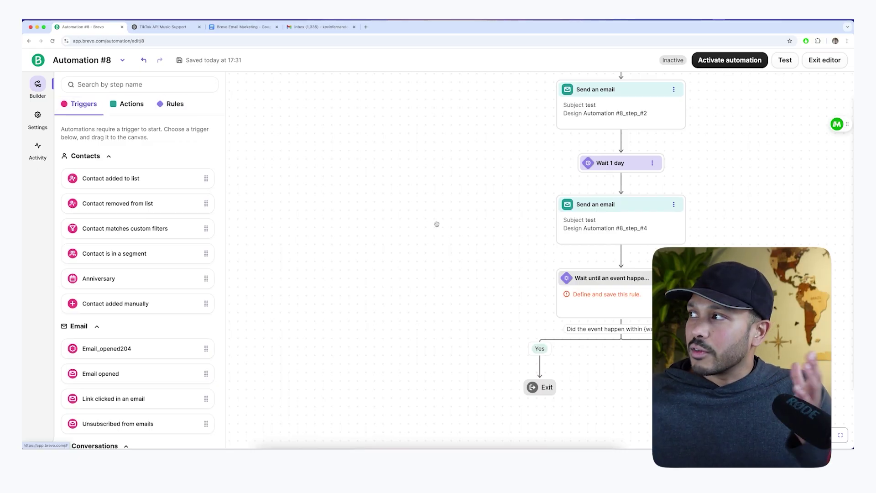
{"action": "scroll", "coordinate": [432, 225], "scroll_direction": "up", "scroll_amount": 3}
{"action": "scroll", "coordinate": [432, 225], "scroll_direction": "up", "scroll_amount": 3}
{"action": "left_click", "coordinate": [824, 60]}
{"action": "left_click", "coordinate": [527, 193]}
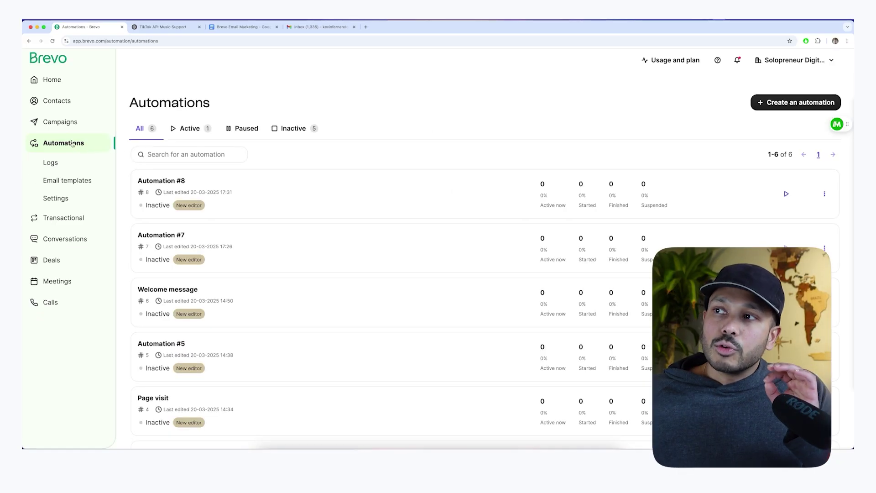
- Start a new automation and preview the Welcome message template
{"action": "left_click", "coordinate": [782, 104]}
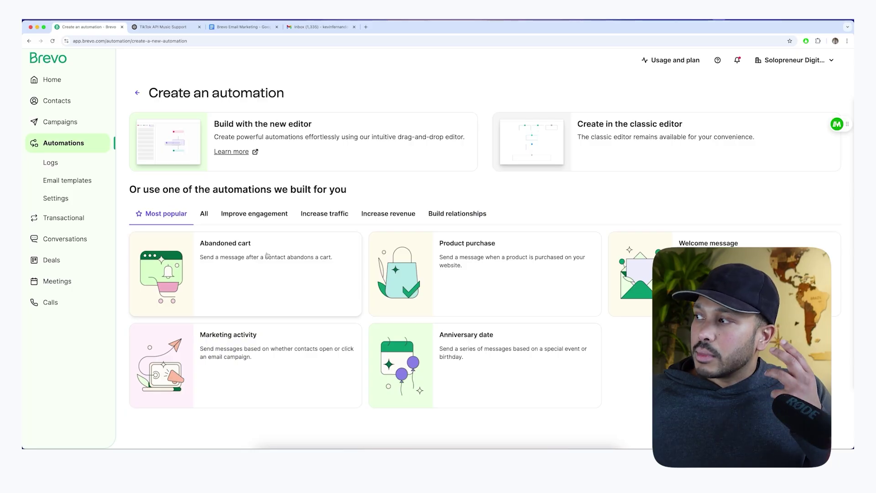
{"action": "left_click", "coordinate": [716, 275]}
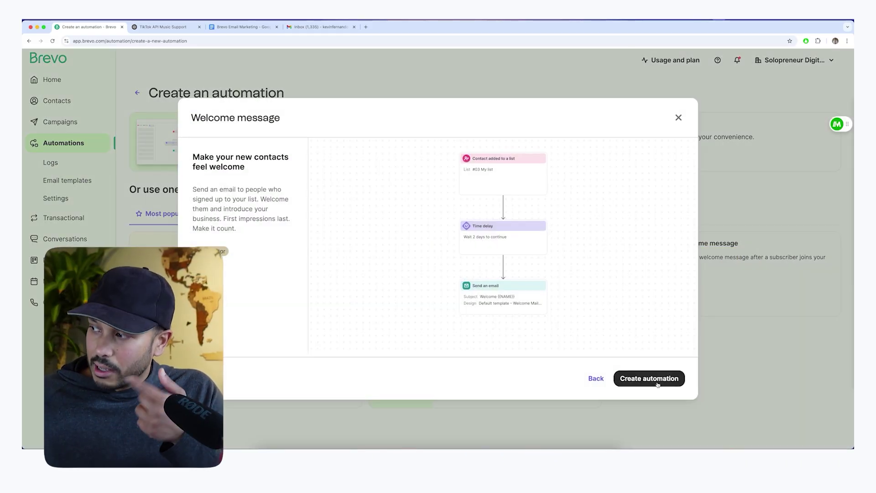
{"action": "left_click", "coordinate": [679, 117]}
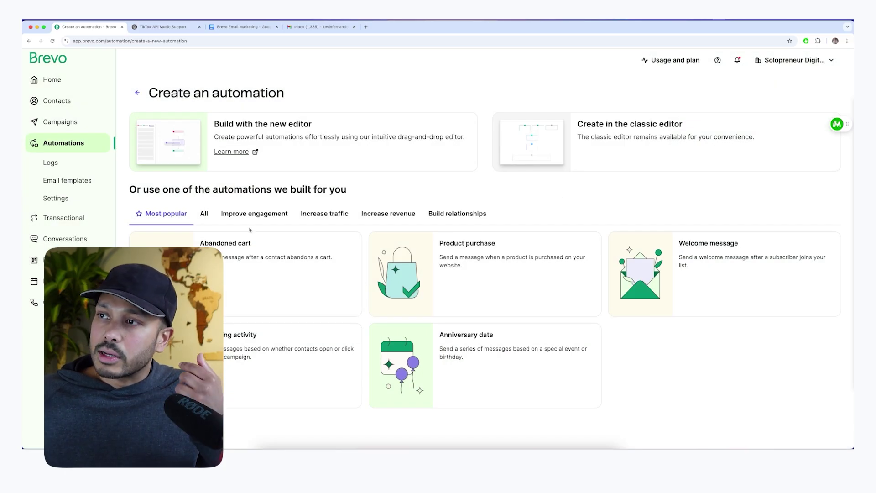
- List all prebuilt automation templates and preview the Marketing activity template
{"action": "left_click", "coordinate": [204, 214]}
{"action": "scroll", "coordinate": [431, 332], "scroll_direction": "down", "scroll_amount": 3}
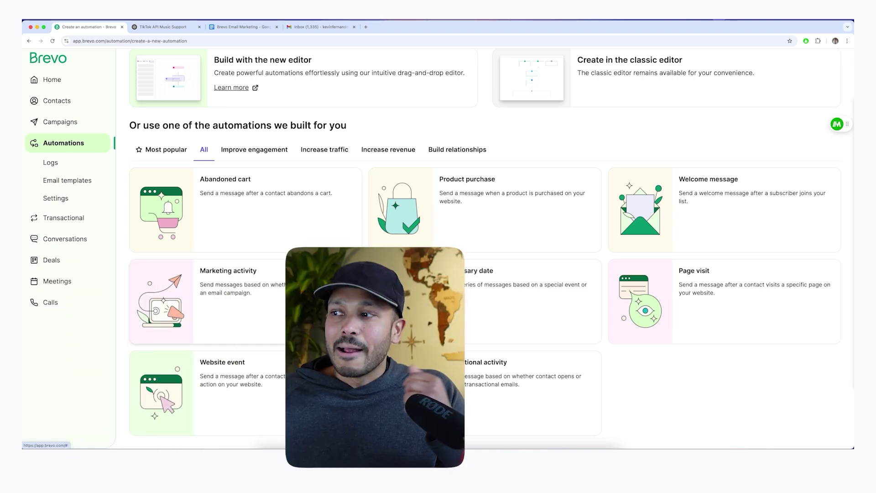
{"action": "left_click", "coordinate": [246, 292]}
{"action": "left_click", "coordinate": [679, 117]}
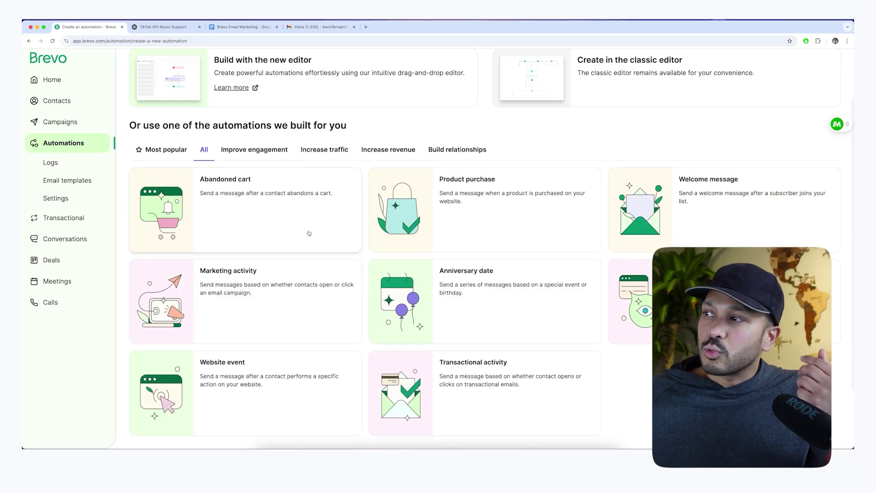
- Preview the Product purchase, Abandoned cart and Website event templates, then filter to Improve engagement
{"action": "left_click", "coordinate": [539, 220]}
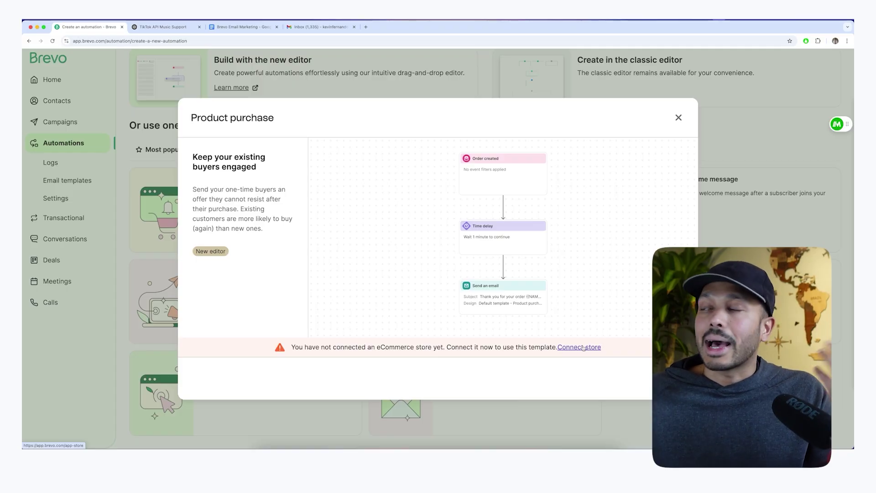
{"action": "left_click", "coordinate": [679, 115]}
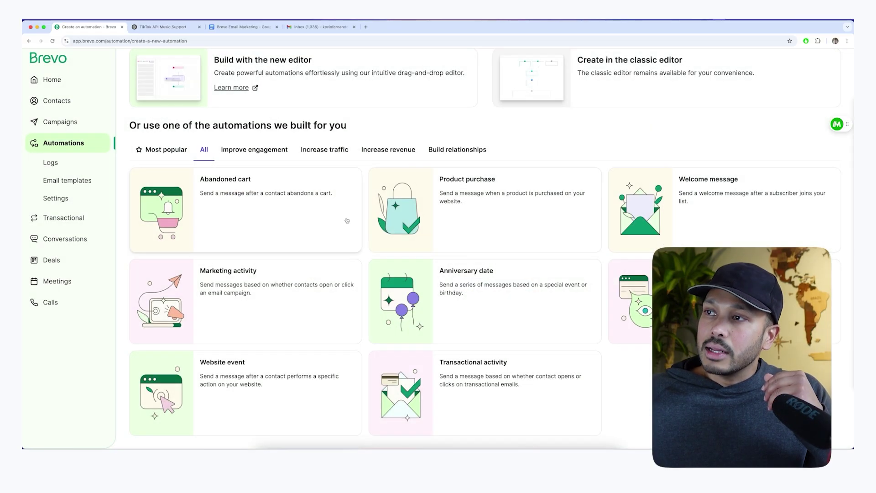
{"action": "left_click", "coordinate": [250, 218]}
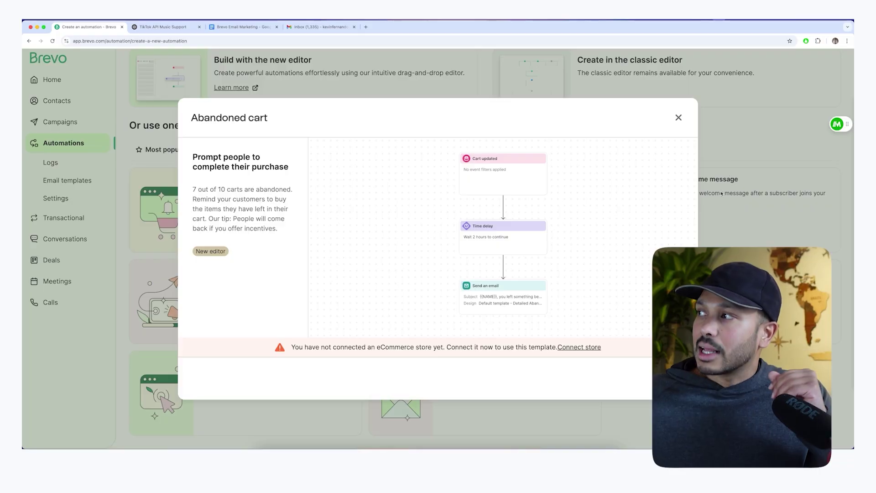
{"action": "left_click", "coordinate": [676, 119]}
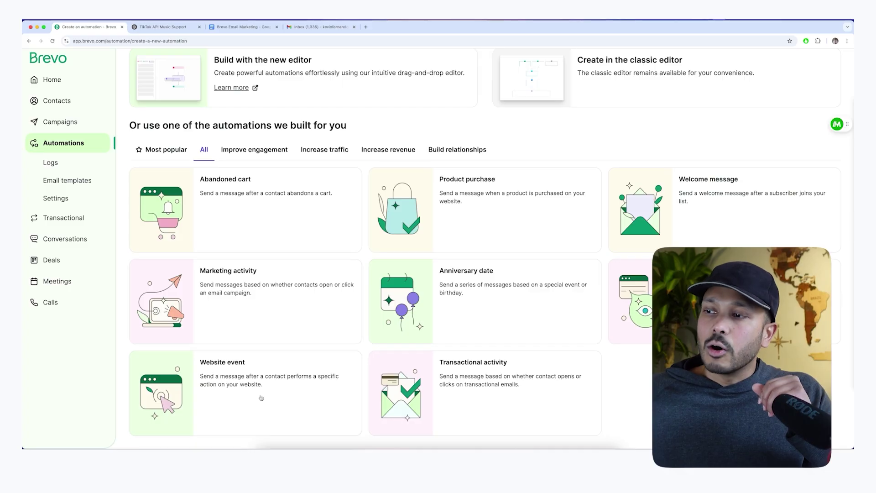
{"action": "left_click", "coordinate": [258, 398]}
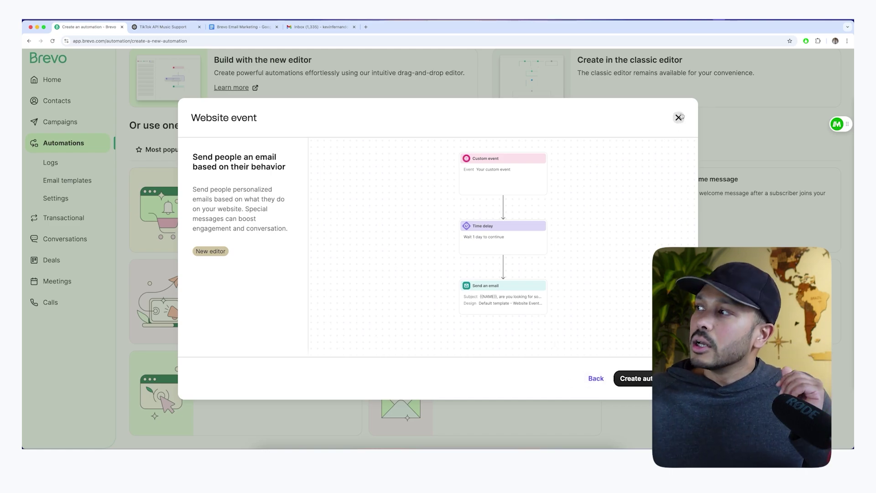
{"action": "left_click", "coordinate": [679, 118]}
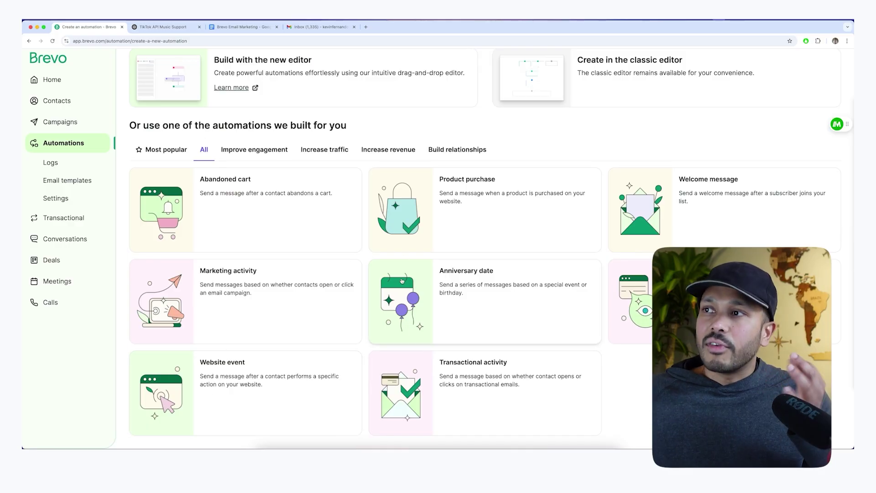
{"action": "left_click", "coordinate": [254, 149]}
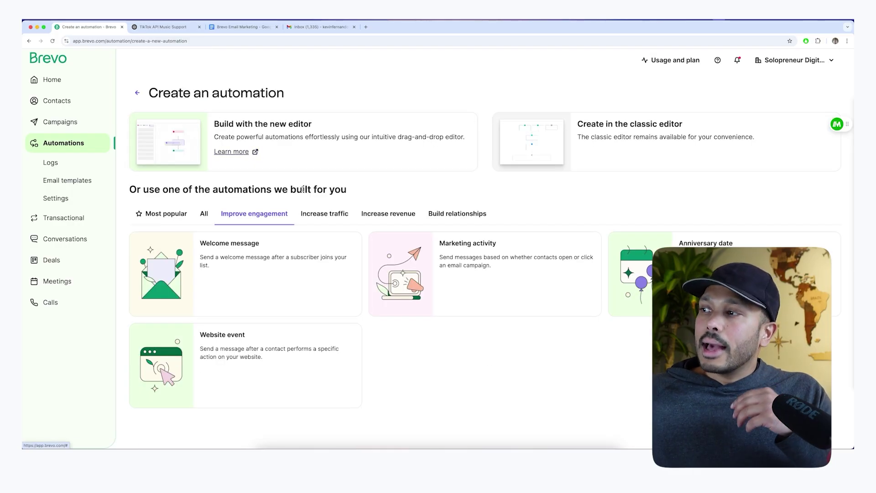
- Filter the prebuilt automations to the Increase traffic set, such as Marketing activity and Page visit
{"action": "left_click", "coordinate": [318, 218]}
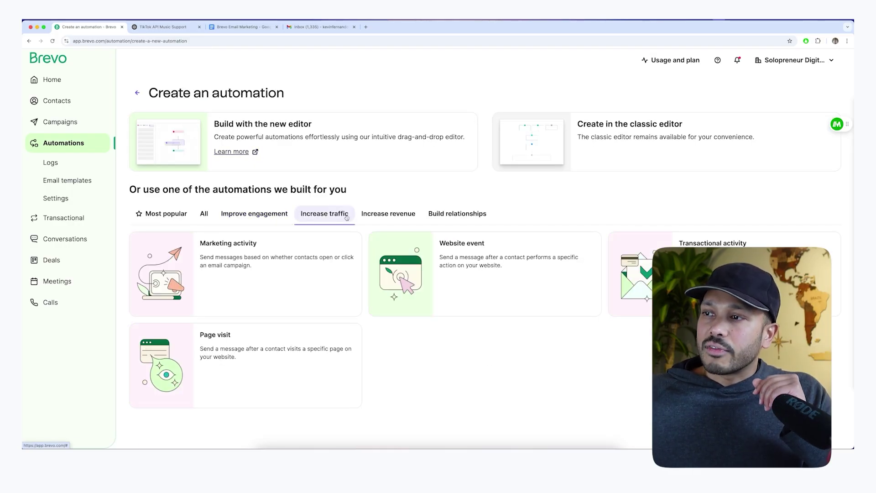